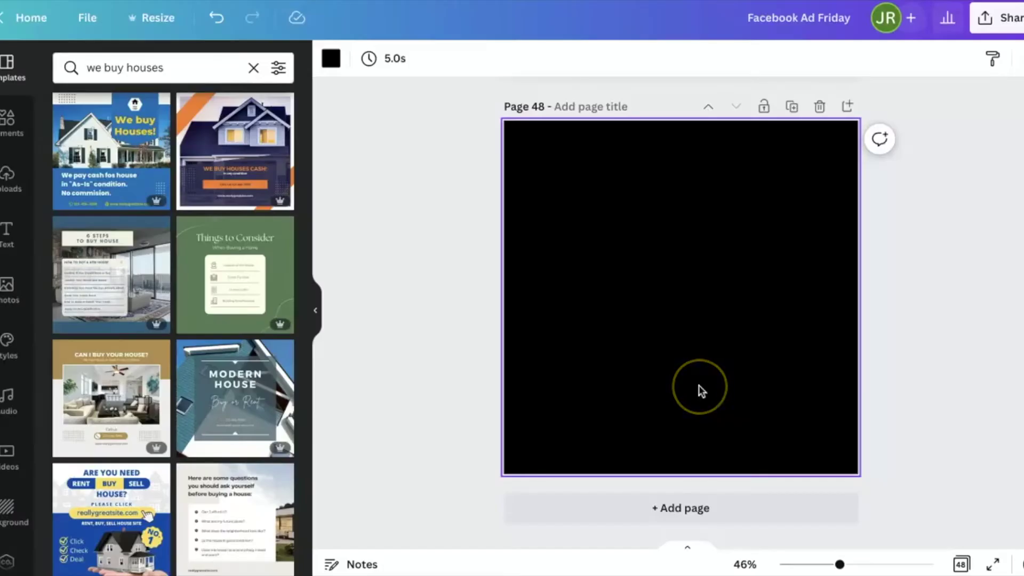
scroll(699, 386, "up", 10)
scroll(699, 386, "up", 10)
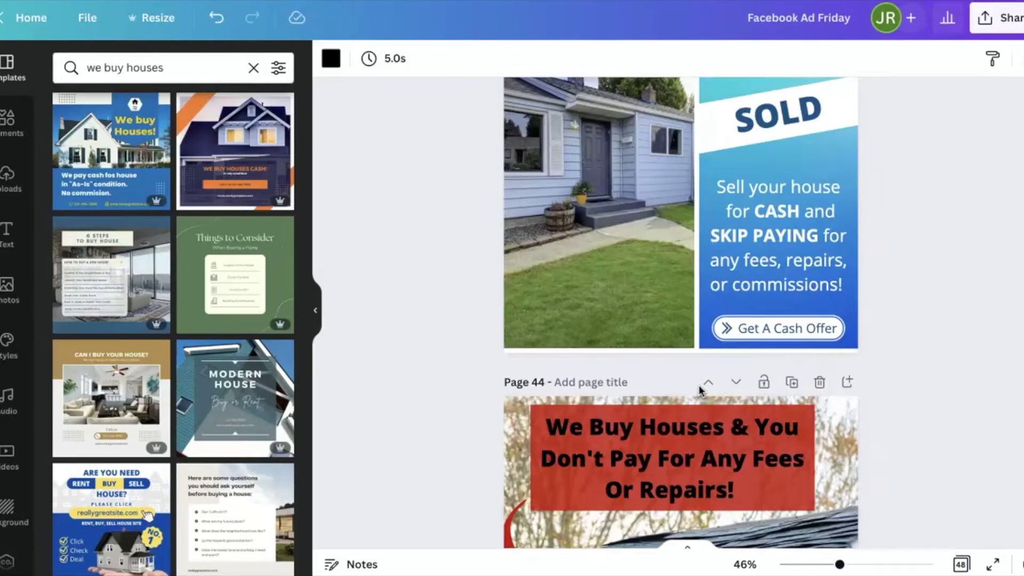
scroll(699, 386, "up", 10)
scroll(699, 385, "up", 10)
scroll(699, 385, "up", 5)
scroll(698, 386, "up", 8)
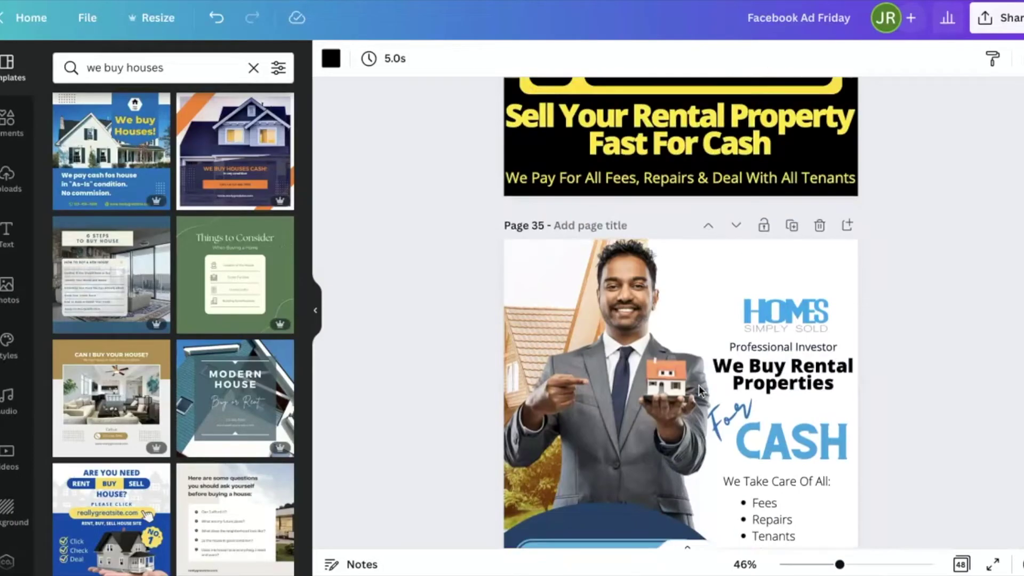
scroll(699, 385, "up", 10)
scroll(699, 385, "up", 10)
scroll(699, 386, "up", 15)
scroll(699, 386, "up", 4)
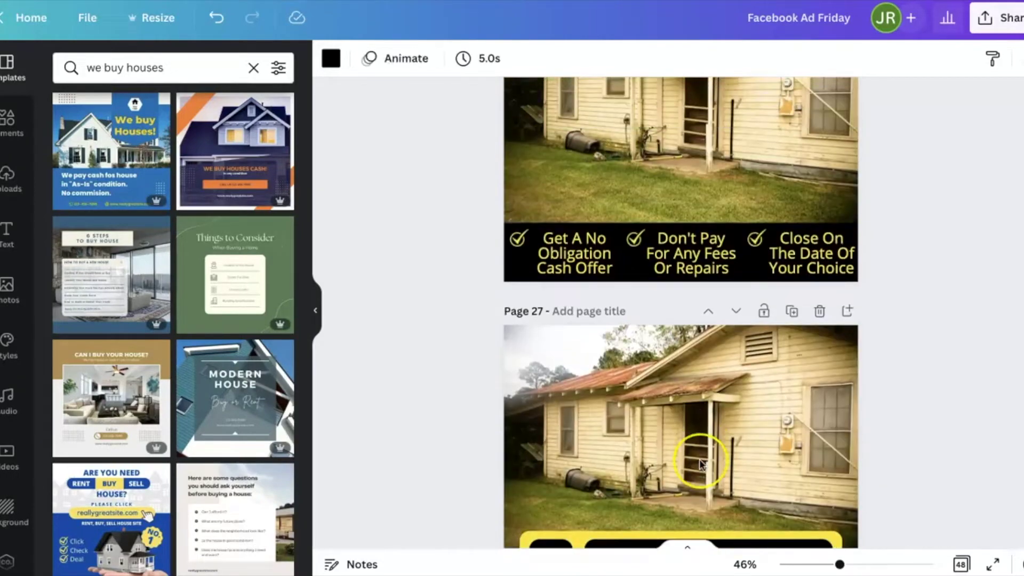
scroll(699, 385, "up", 4)
left_click(700, 463)
scroll(701, 463, "up", 10)
scroll(701, 463, "up", 10)
scroll(700, 463, "up", 15)
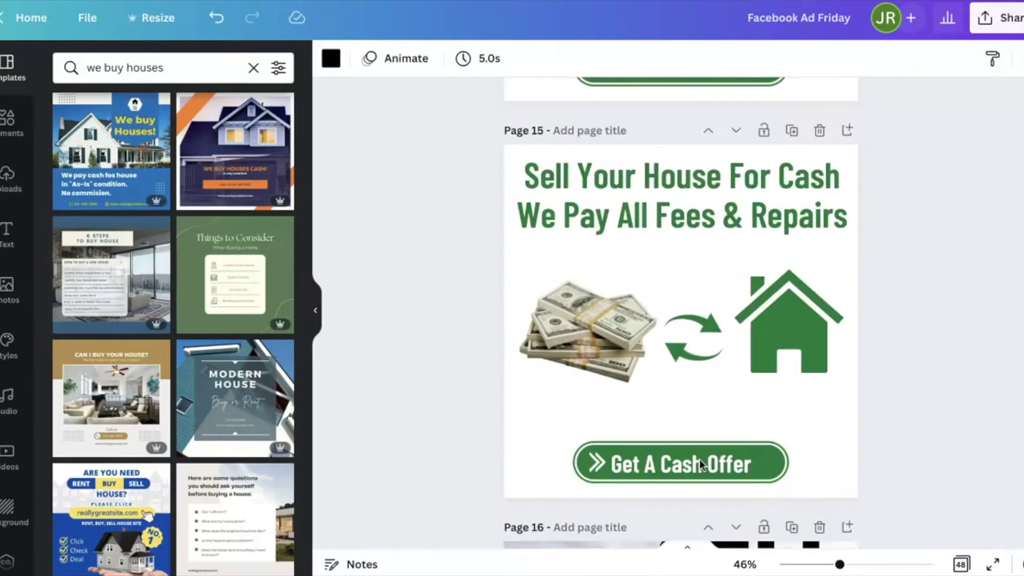
scroll(701, 463, "up", 5)
scroll(700, 463, "up", 10)
scroll(700, 463, "up", 10)
scroll(700, 463, "down", 5)
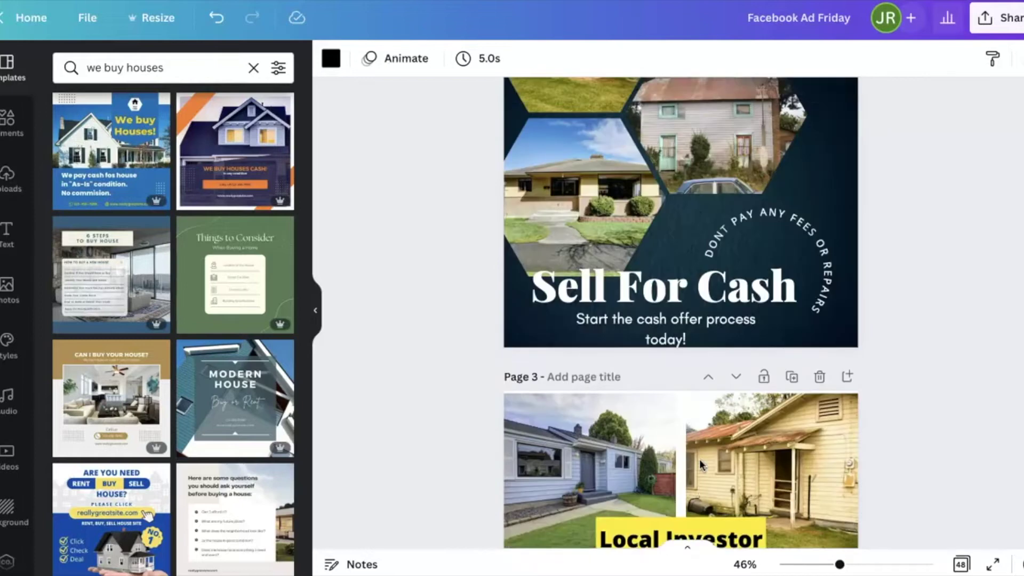
scroll(700, 463, "down", 5)
scroll(702, 466, "down", 10)
scroll(701, 466, "down", 10)
scroll(701, 465, "down", 10)
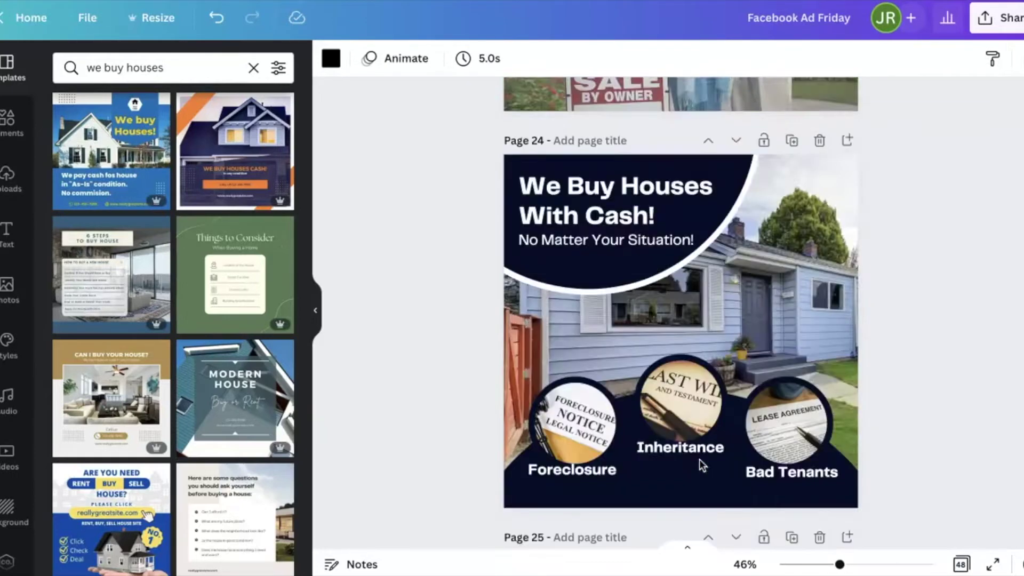
scroll(702, 465, "down", 10)
scroll(700, 464, "down", 10)
scroll(700, 464, "down", 10)
scroll(700, 464, "down", 5)
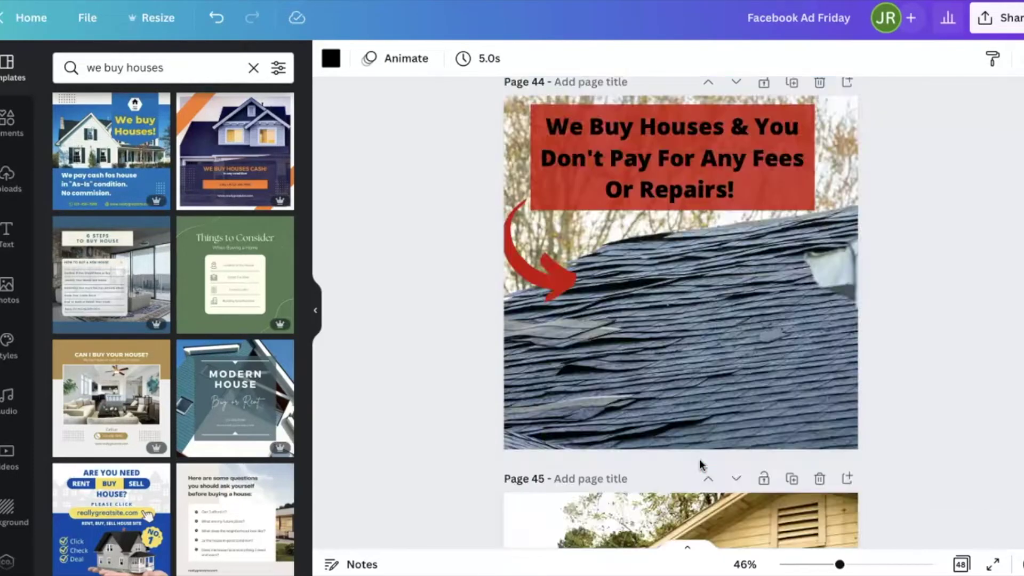
scroll(700, 464, "down", 5)
scroll(700, 463, "down", 5)
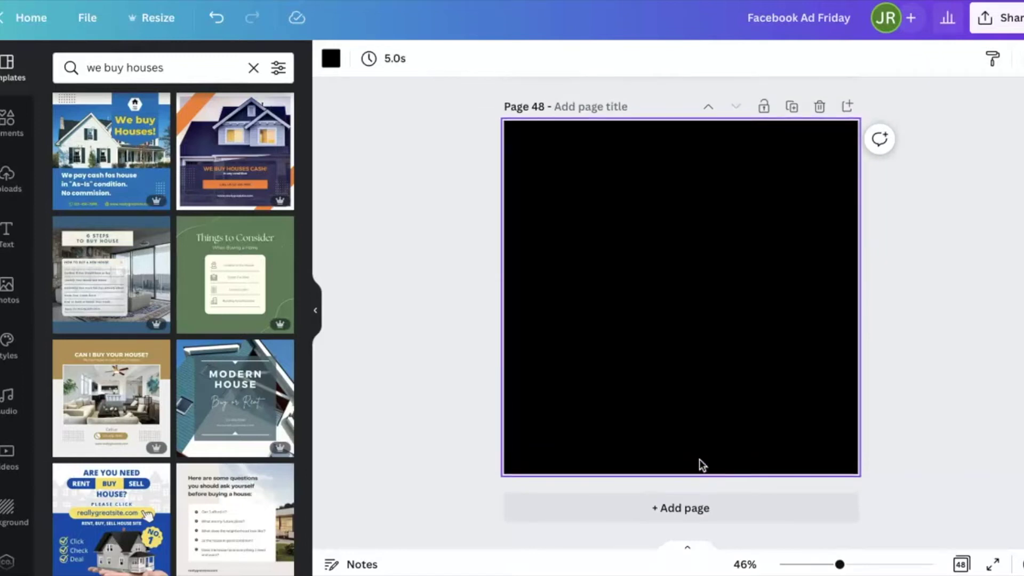
left_click(635, 238)
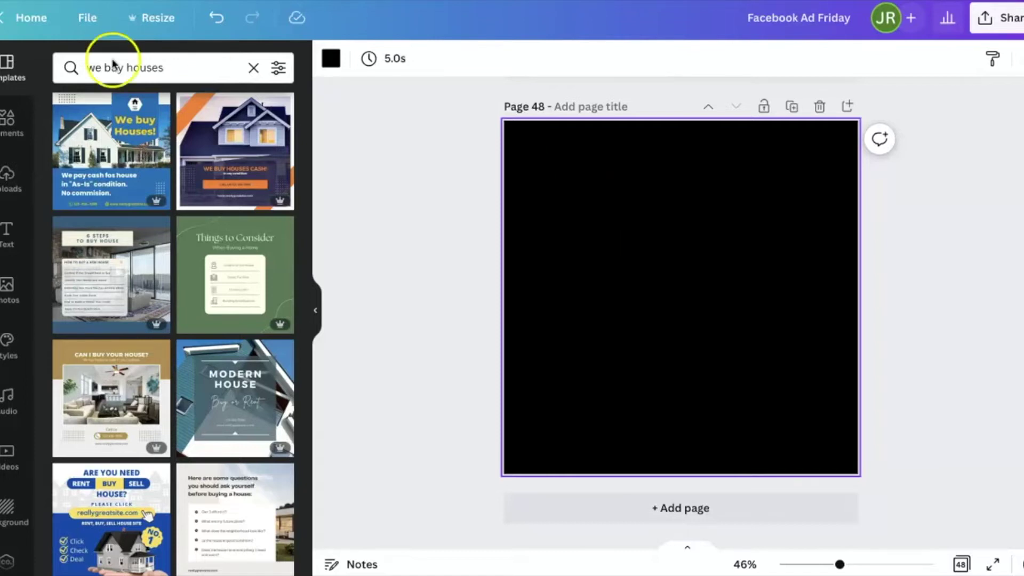
mouse_move(111, 150)
left_click(125, 141)
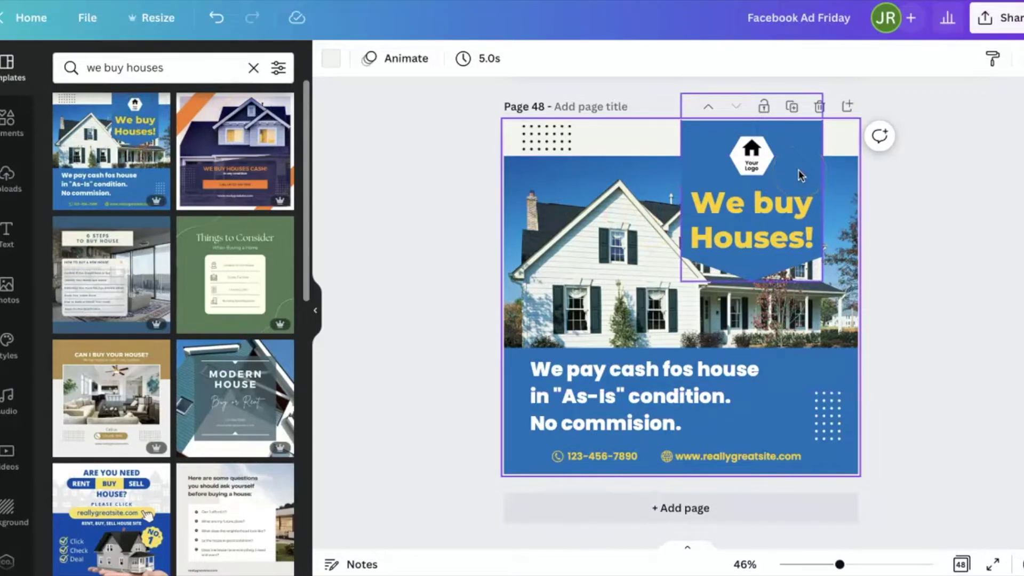
left_click(540, 226)
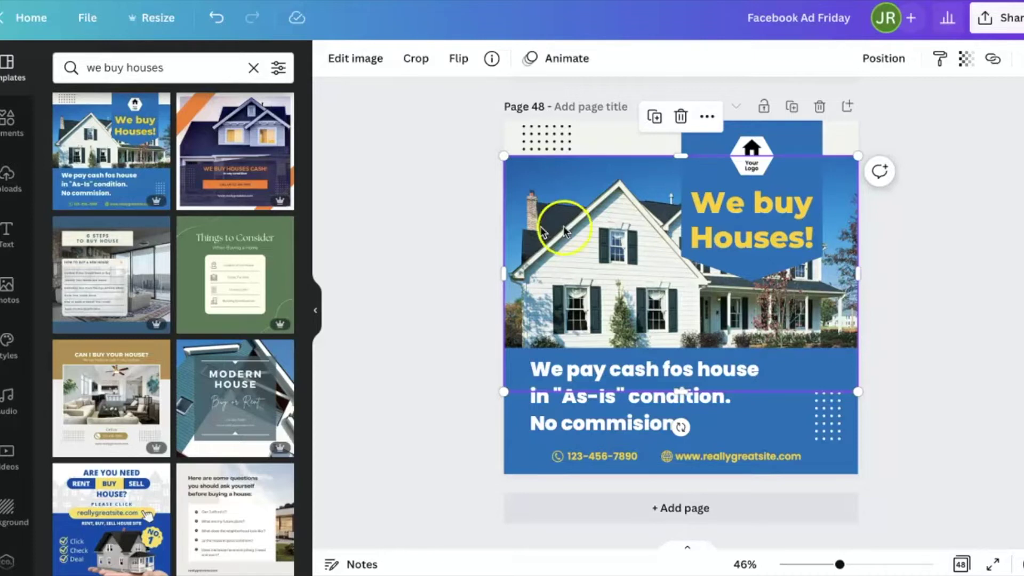
left_click(605, 227)
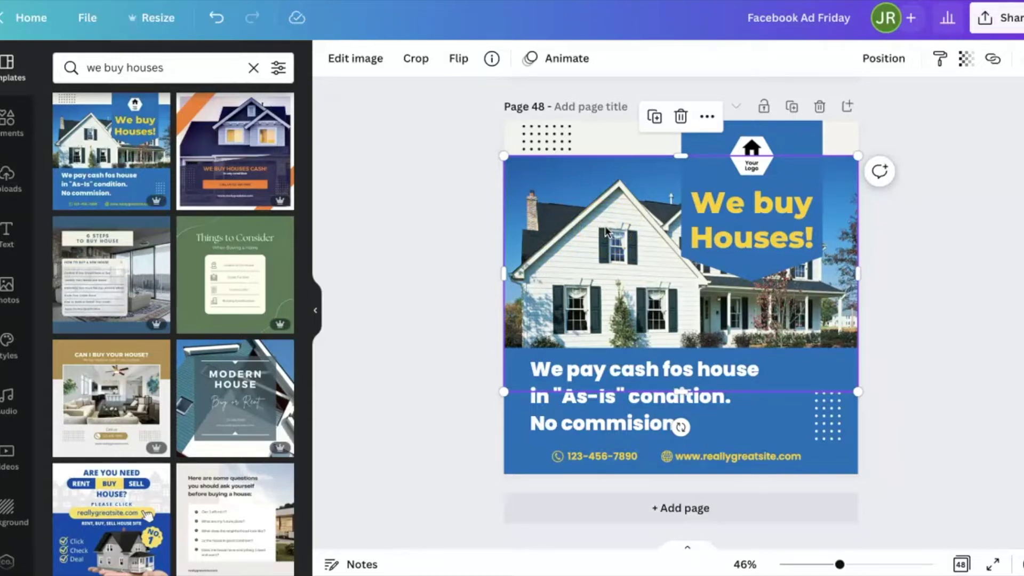
left_click(963, 232)
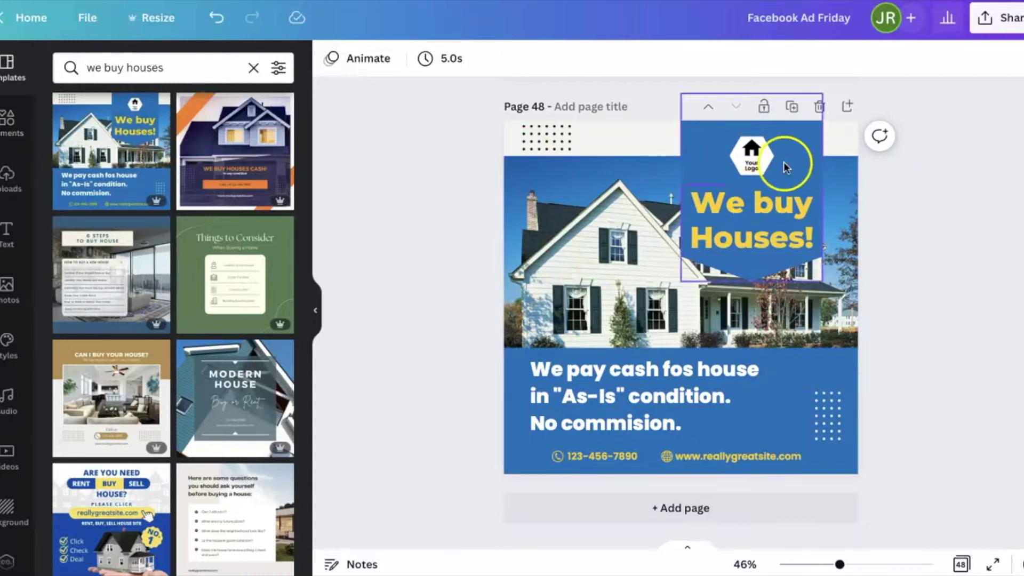
Capitalise 'buy' so the headline reads 'We Buy Houses!'.
left_click(784, 216)
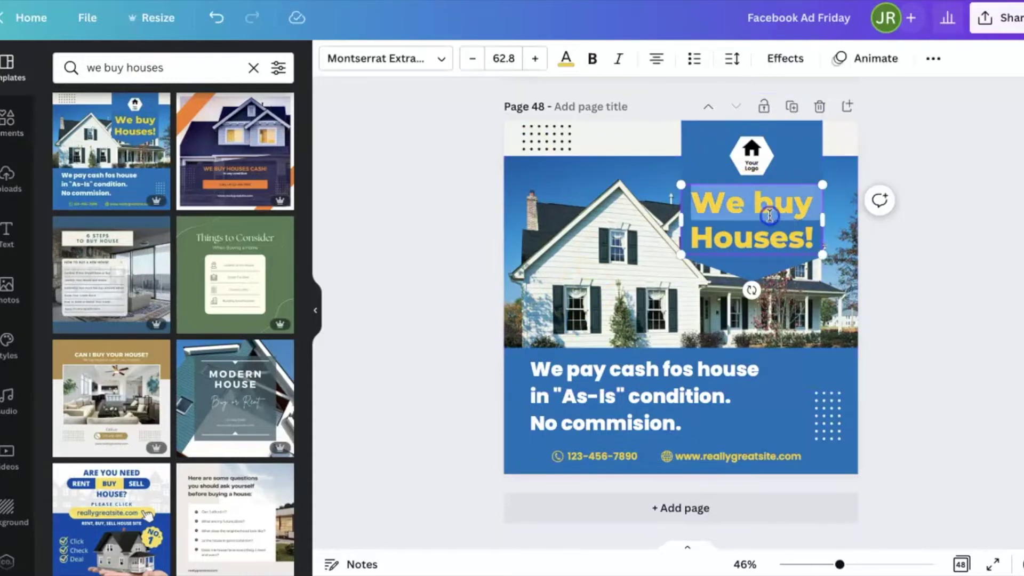
left_click(743, 203)
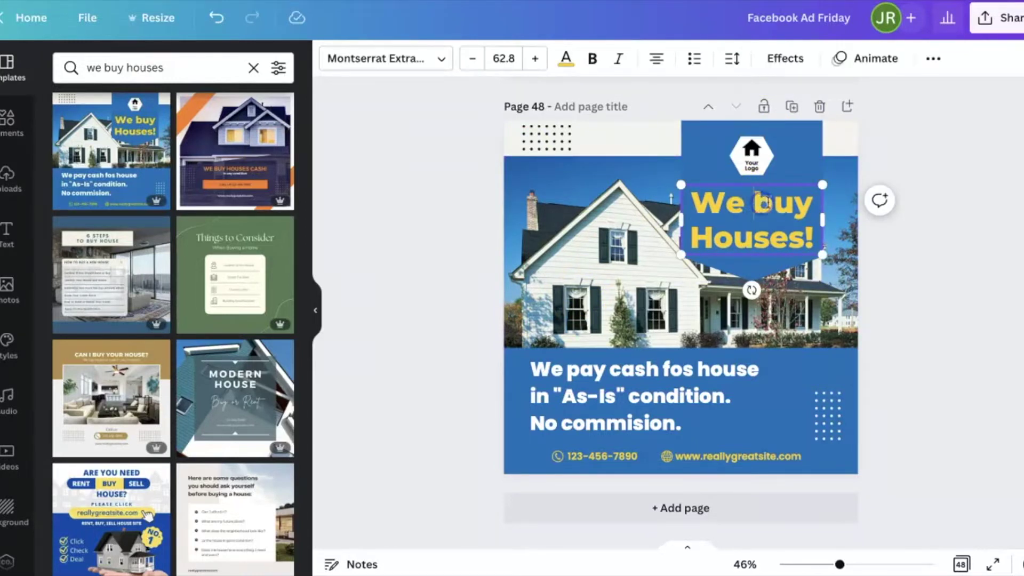
type("B")
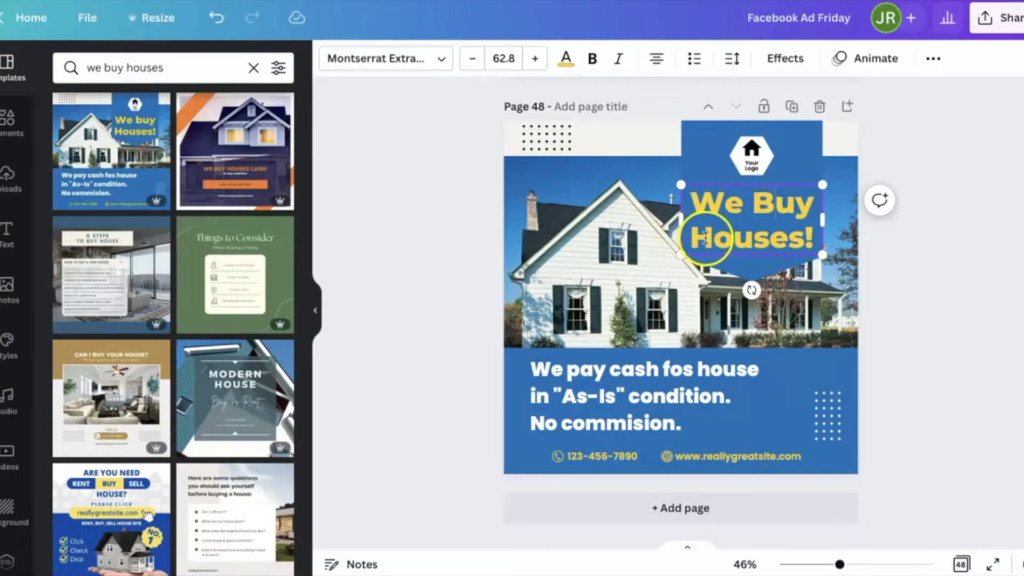
left_click(989, 370)
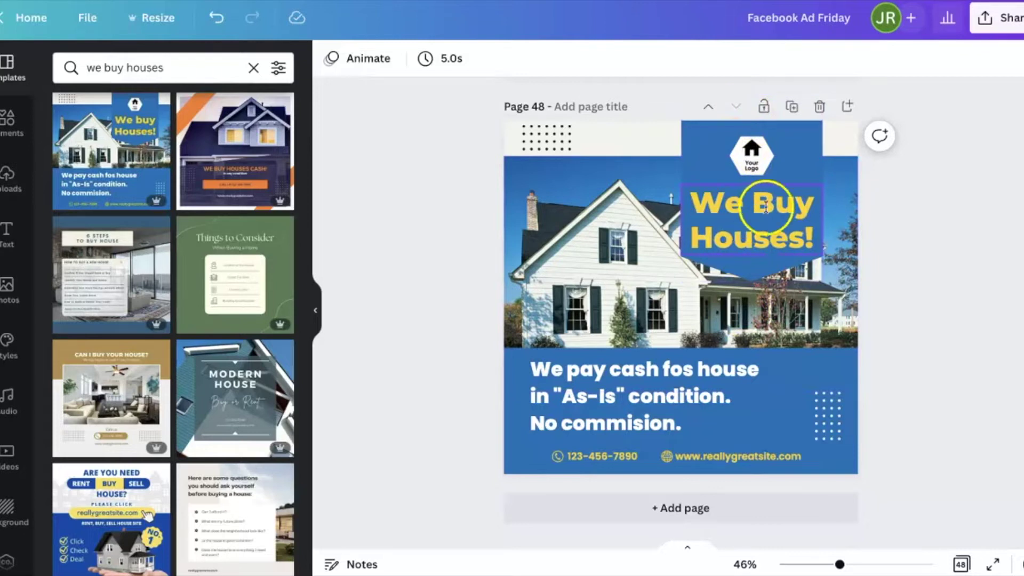
Replace the body text with 'We Pay For All Fees, Commissions & Repairs'.
left_click(601, 400)
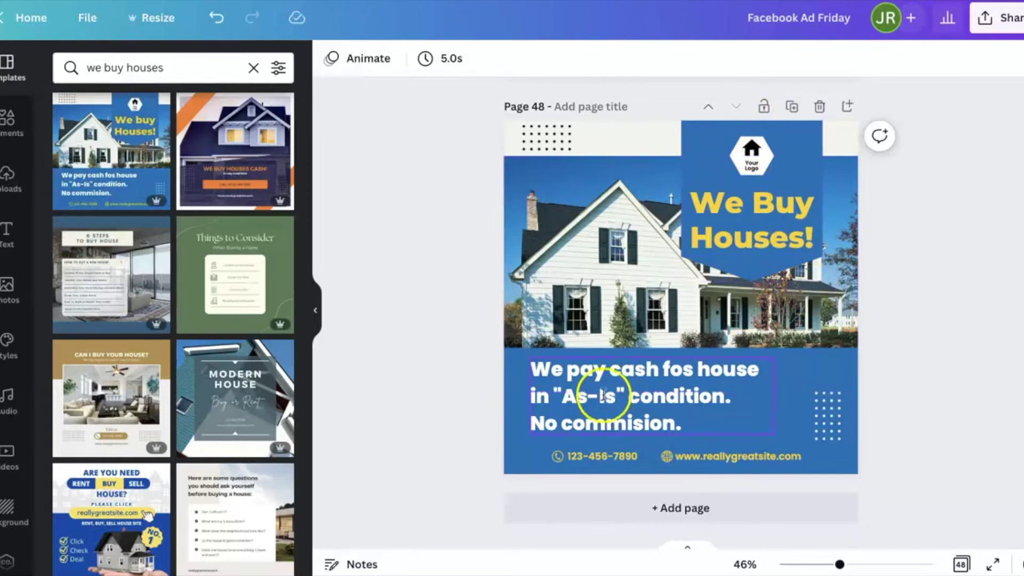
double_click(585, 377)
left_click(681, 426)
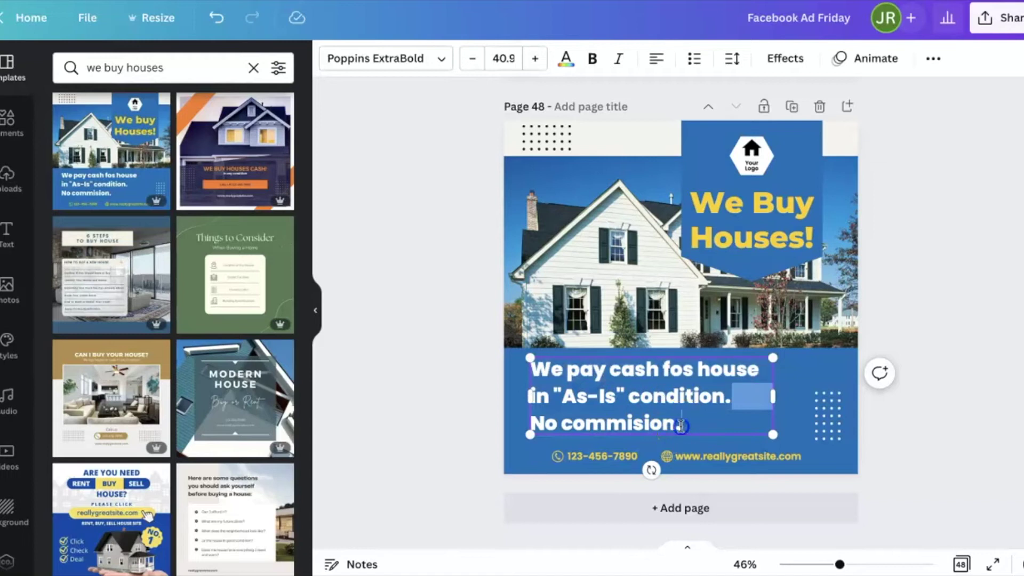
left_click_drag(688, 425, 534, 372)
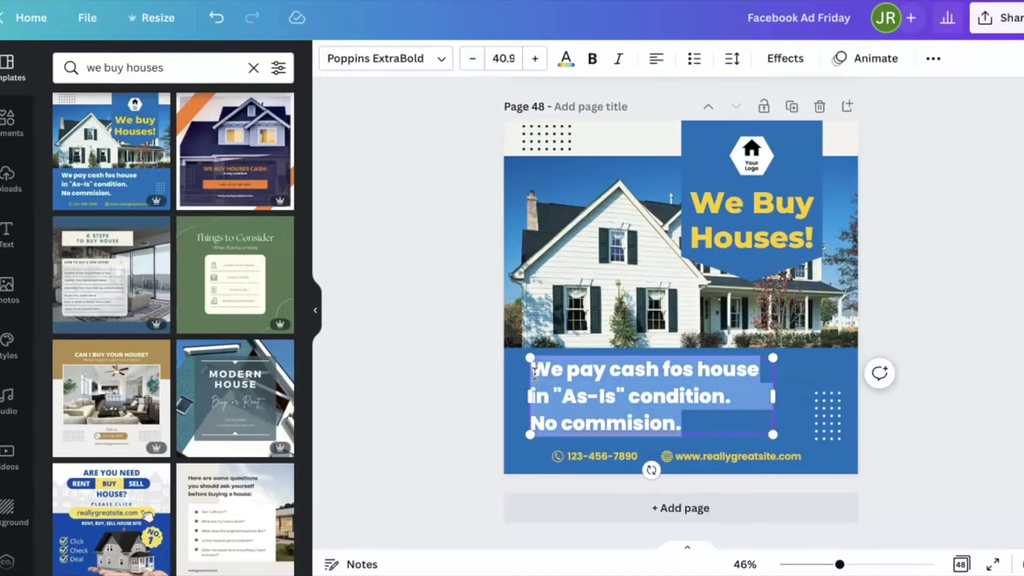
type("We Pay For All Fe")
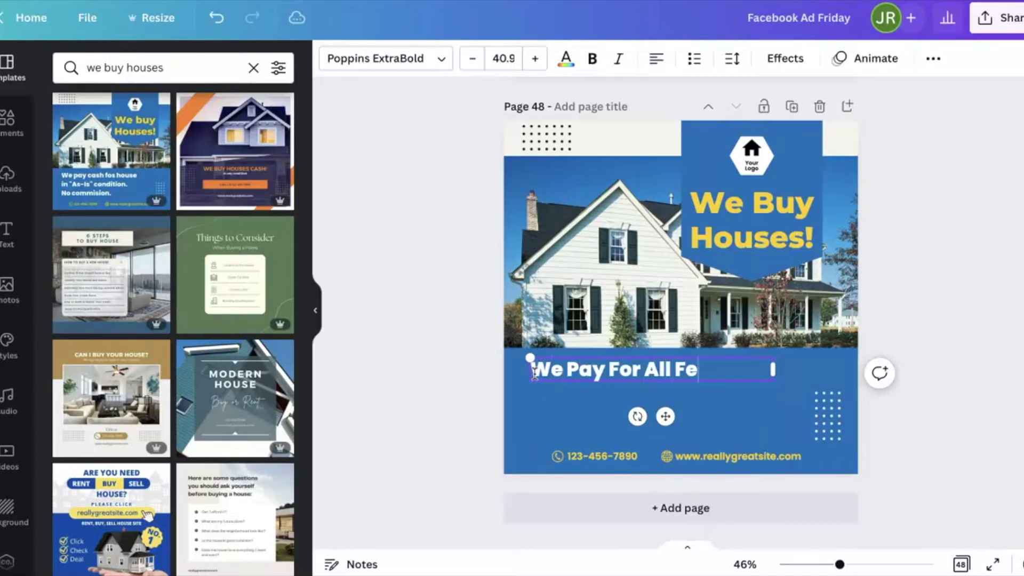
type("es, Commissions & Repairs")
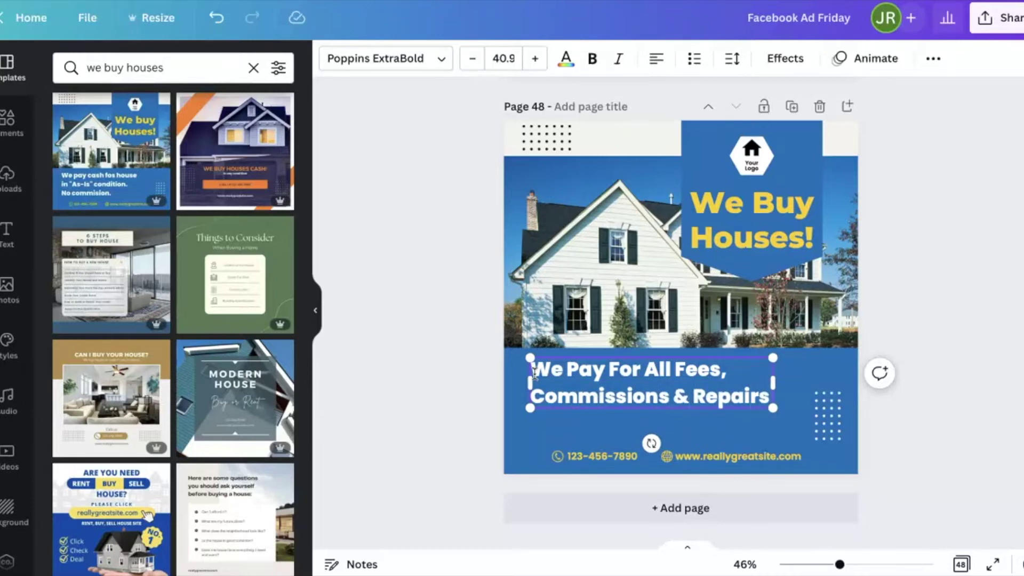
left_click(966, 332)
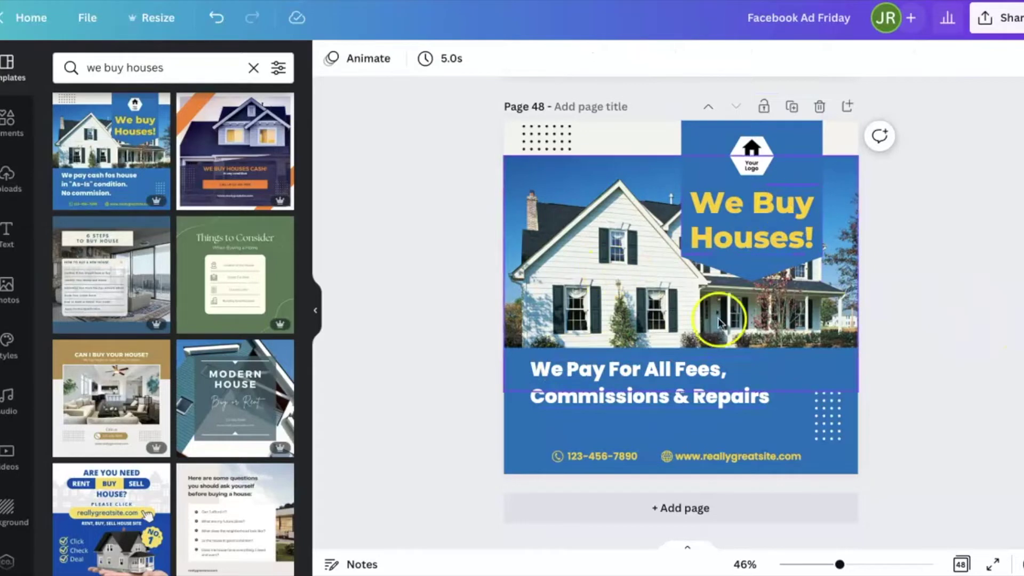
Add a subheading under the body text reading 'Get Your Cash Offer Today'.
left_click(9, 234)
left_click(129, 176)
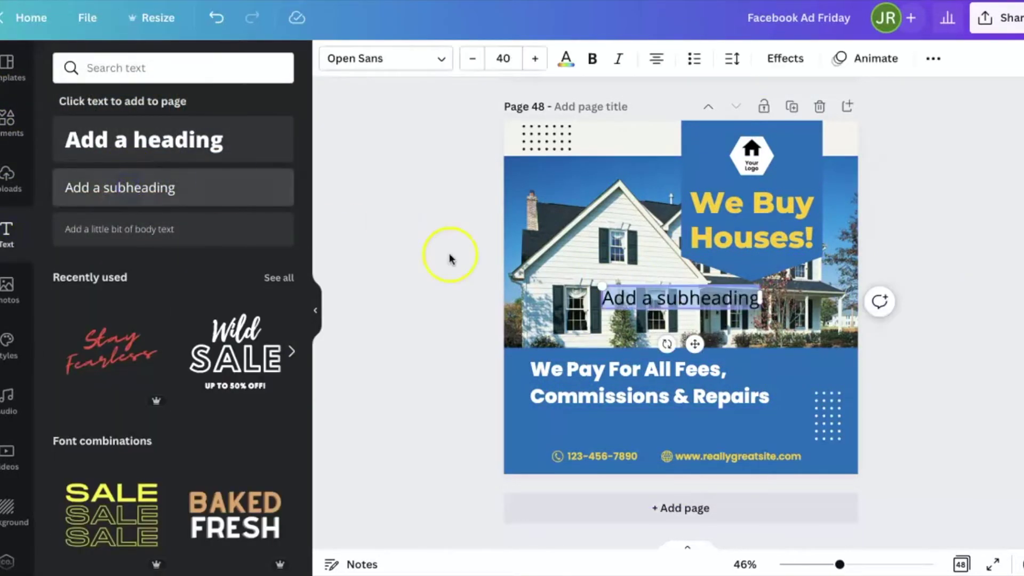
mouse_move(693, 341)
left_mouse_down()
mouse_move(635, 464)
mouse_move(617, 463)
left_mouse_up()
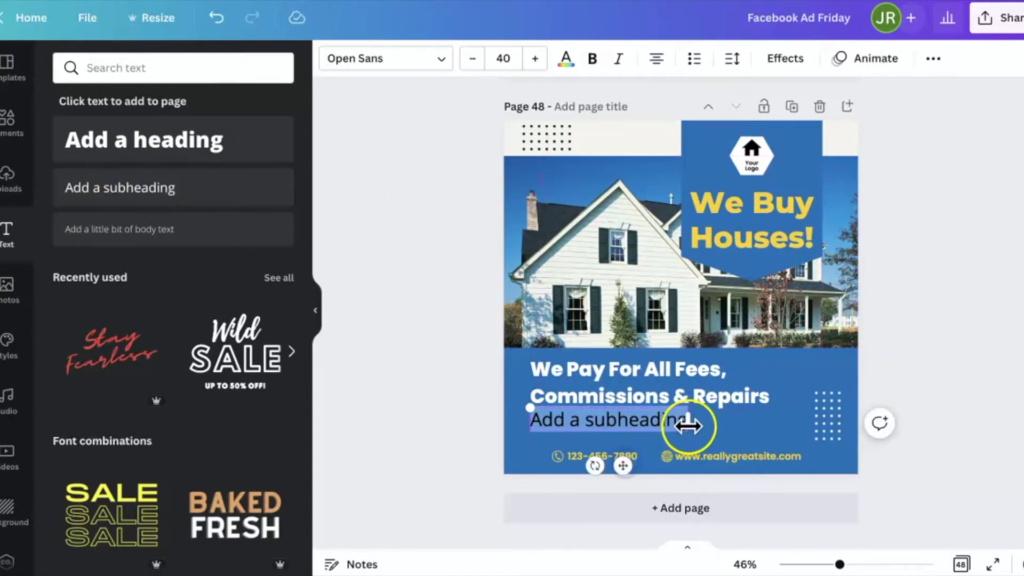
left_click_drag(689, 426, 775, 433)
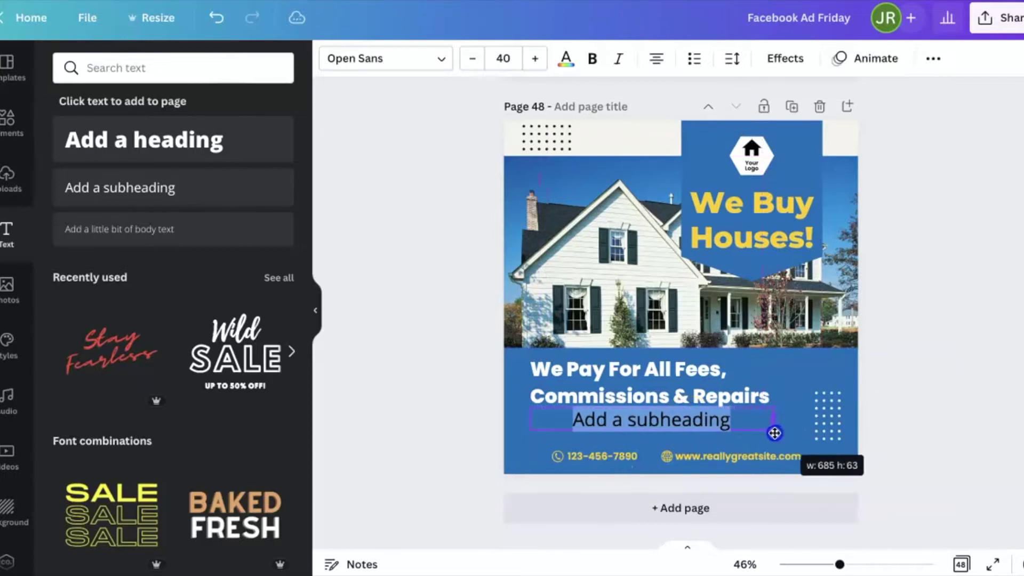
left_click(708, 429)
type("Get")
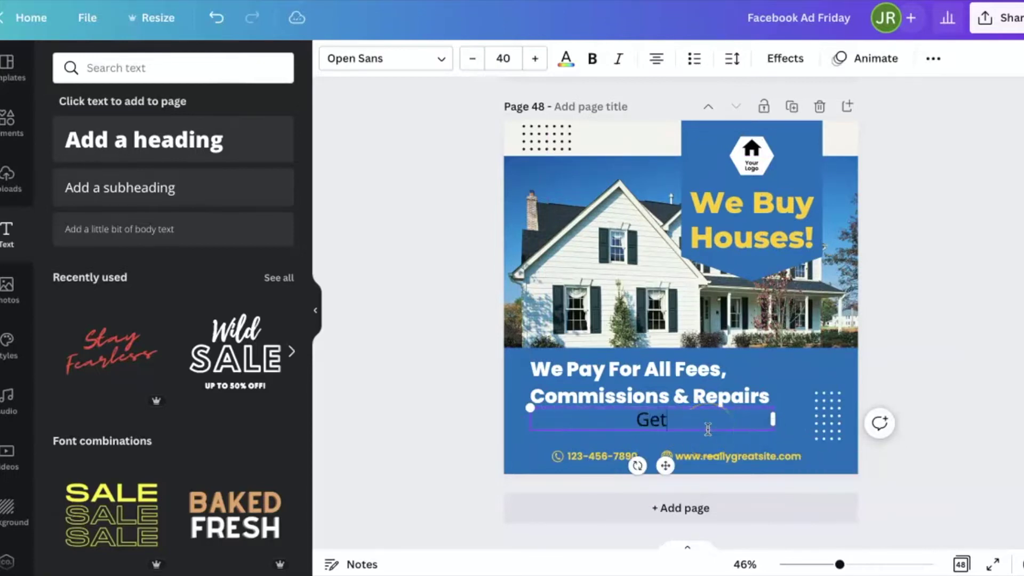
type(" Your Cash Off")
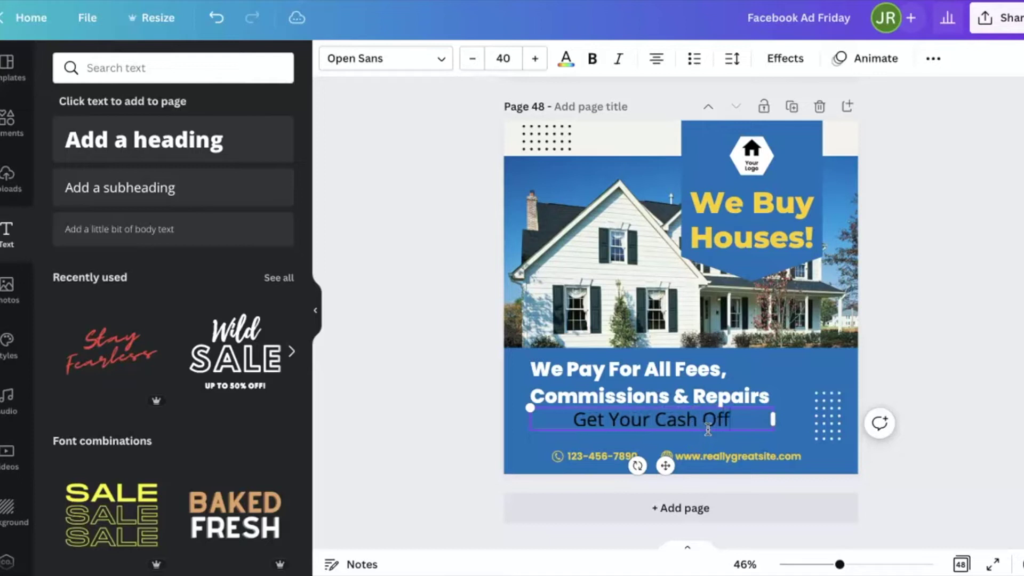
type("er Today")
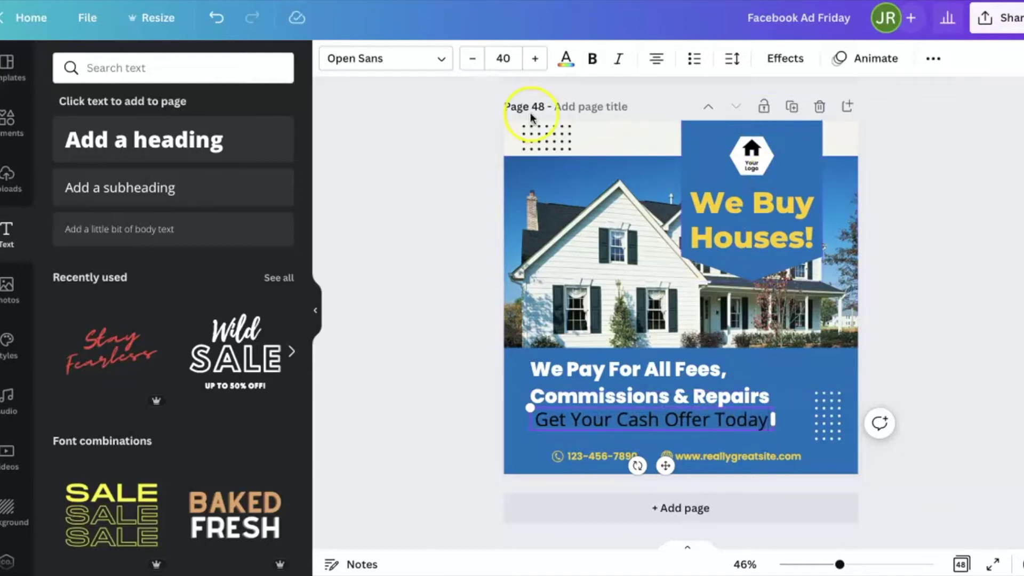
Colour the 'Get Your Cash Offer Today' line the same yellow as the headline.
left_click(566, 58)
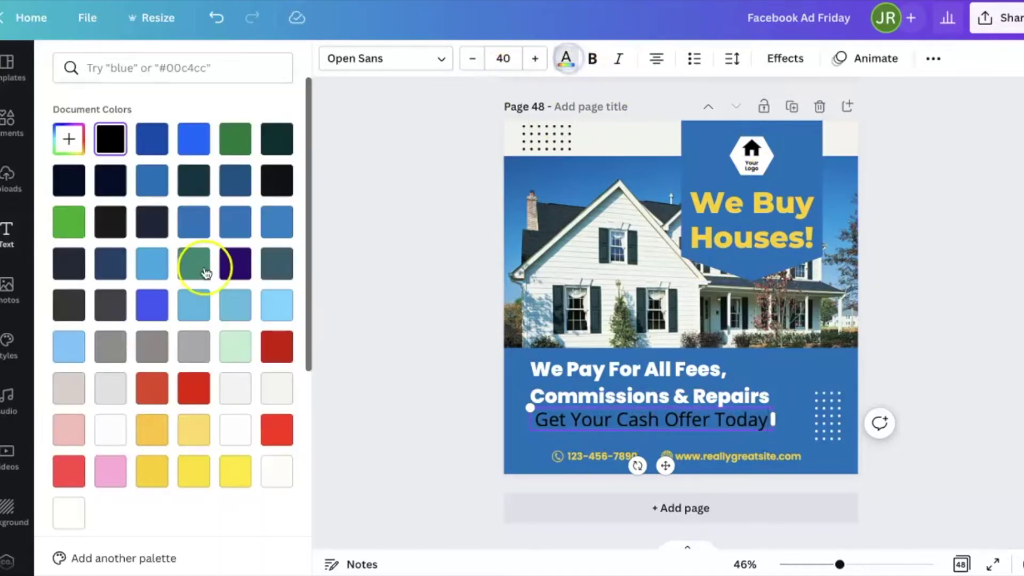
left_click(189, 473)
left_click(746, 235)
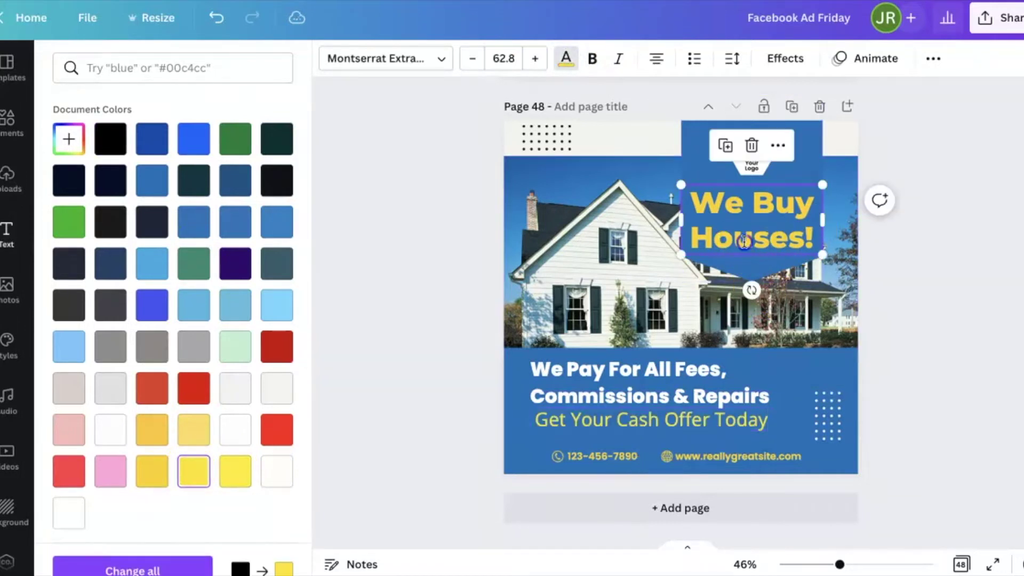
left_click(568, 58)
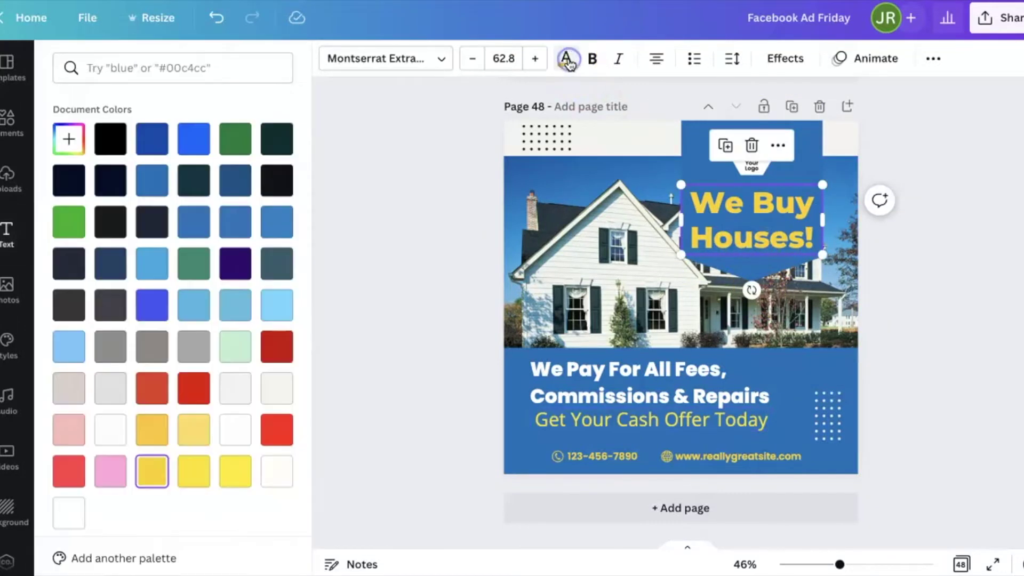
left_click(623, 419)
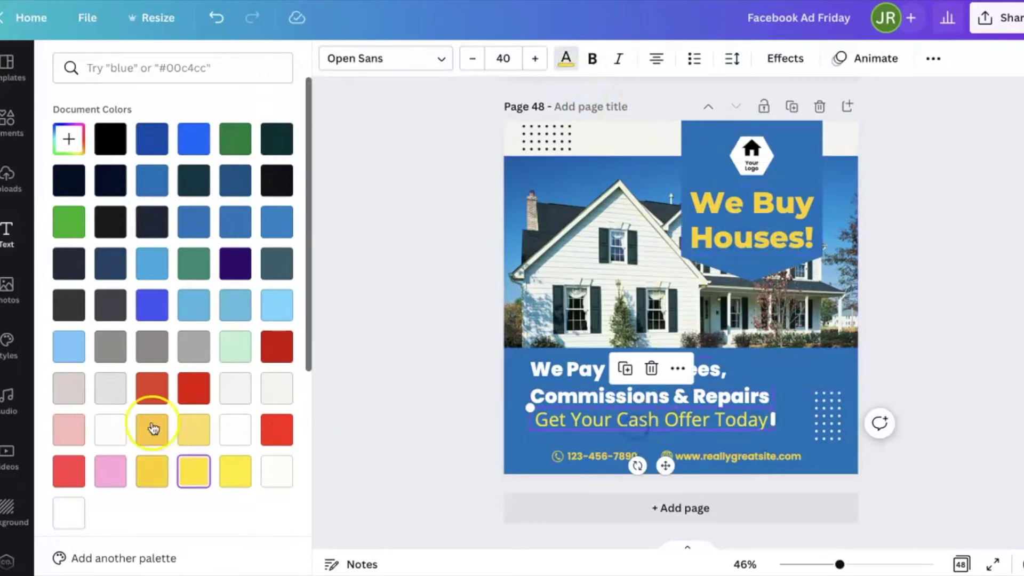
left_click(157, 485)
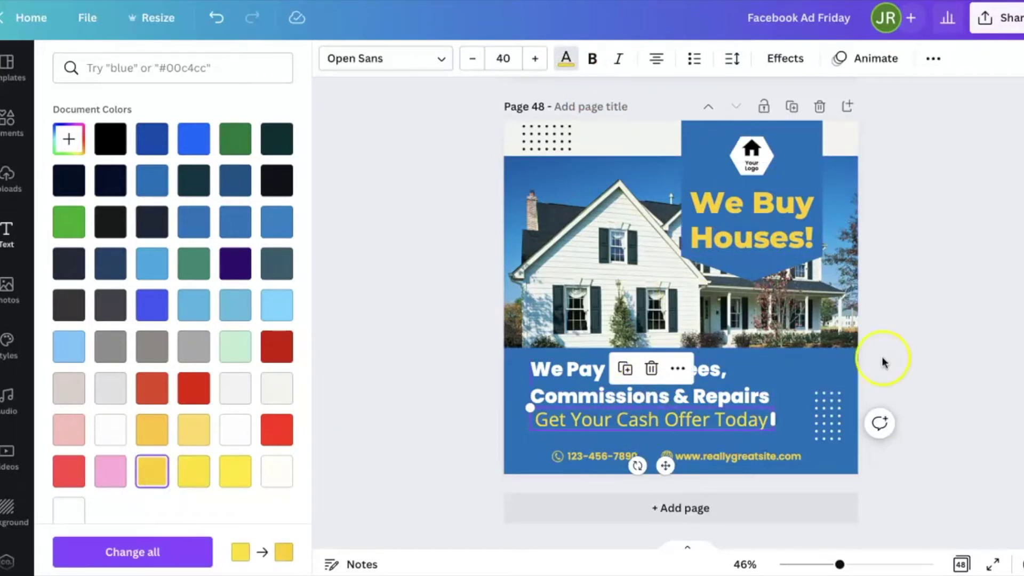
left_click(936, 335)
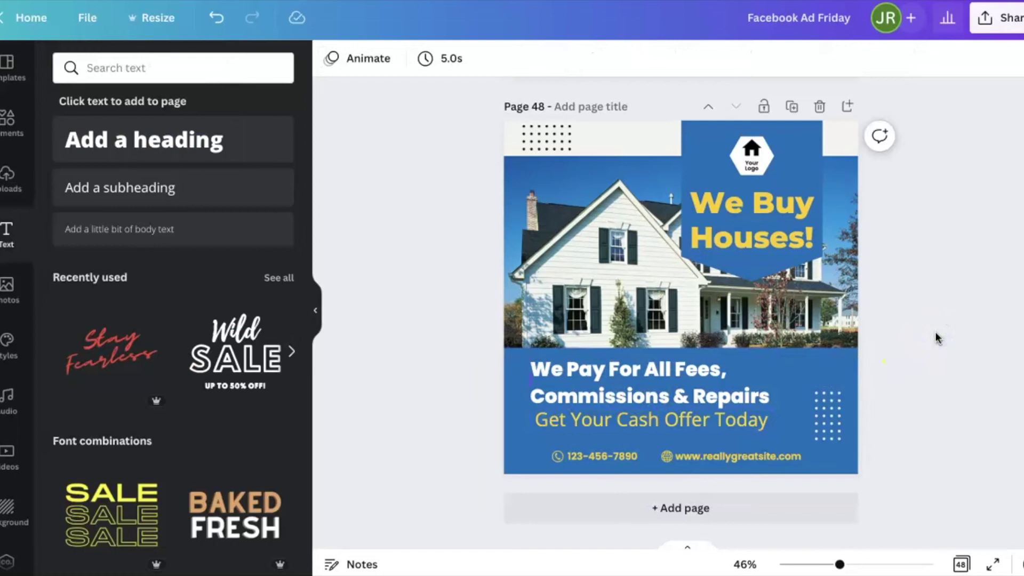
Left-align the 'Get Your Cash Offer Today' line with the text above.
left_click(646, 417)
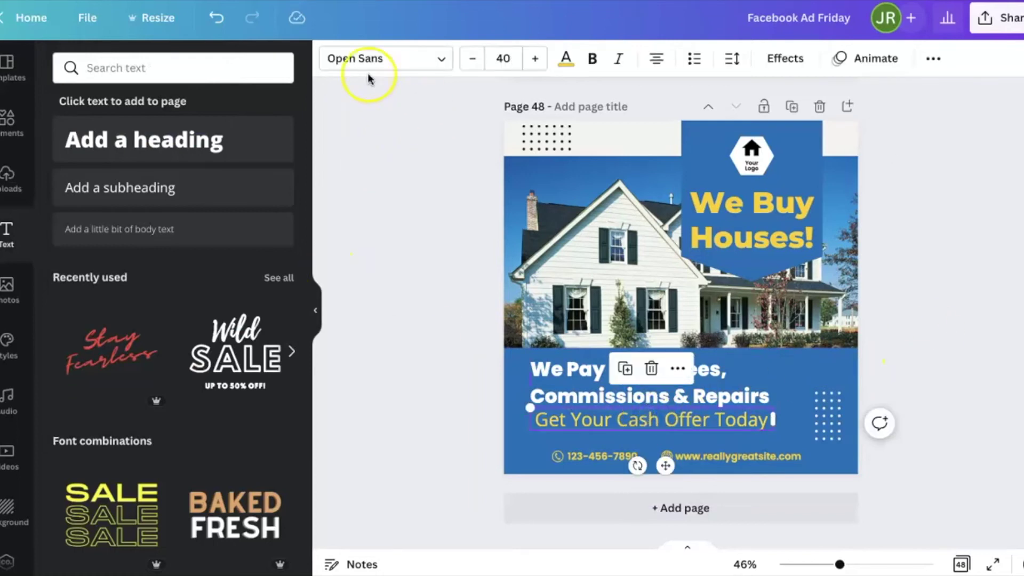
left_click(656, 58)
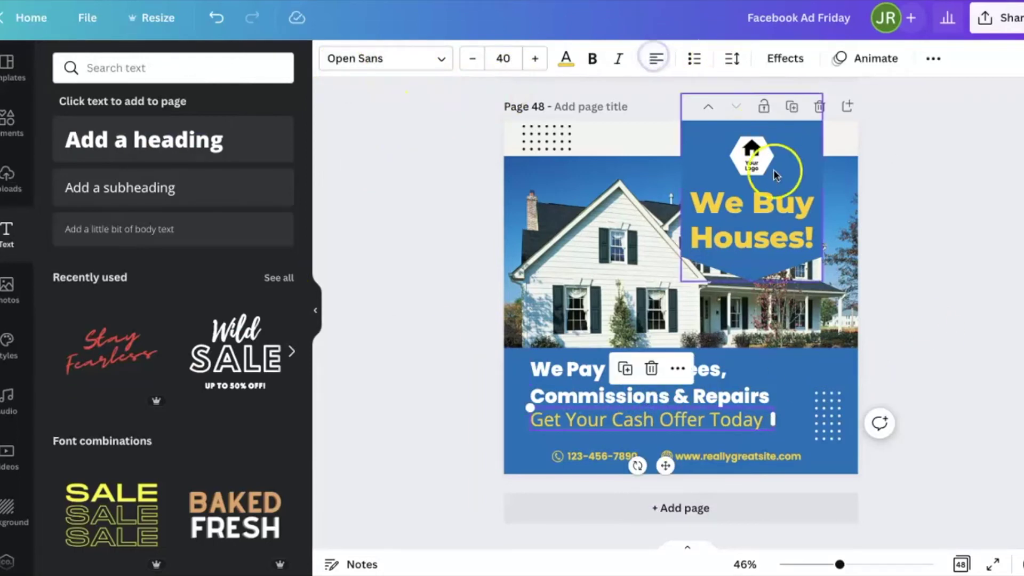
left_click(944, 338)
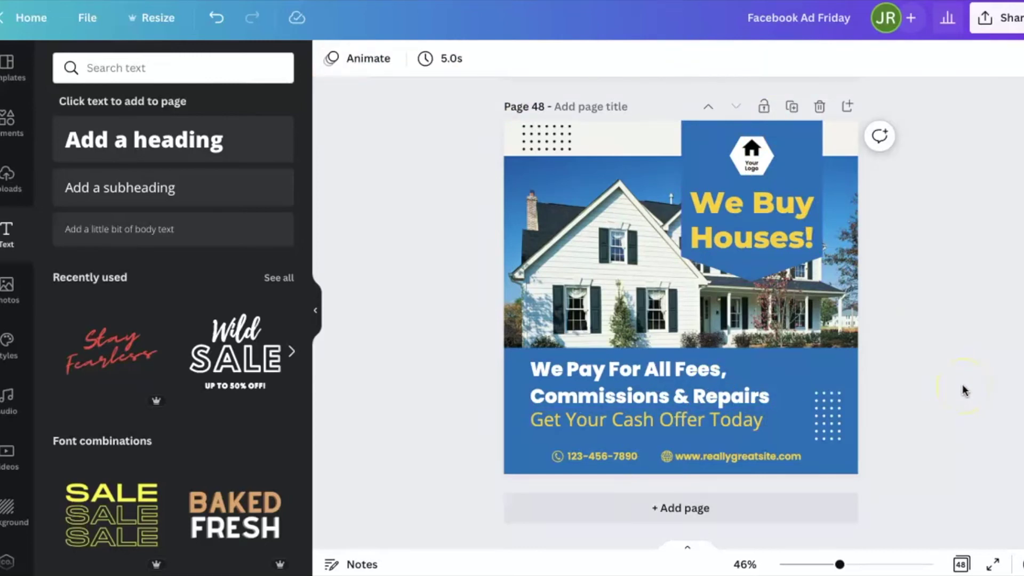
Swap in the grey house photo from recently used photos and adjust its framing.
scroll(963, 391, "up", 1)
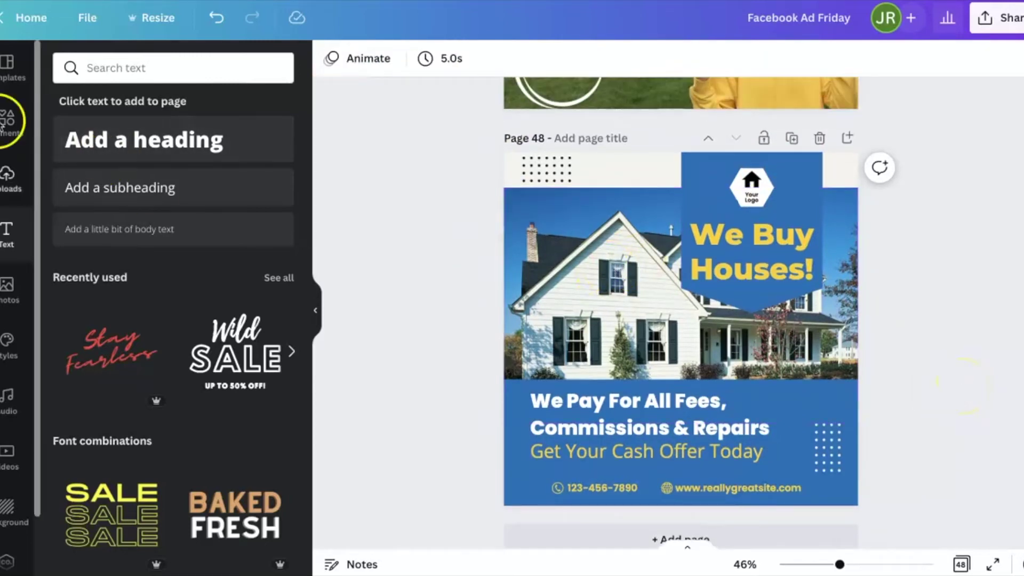
left_click(4, 288)
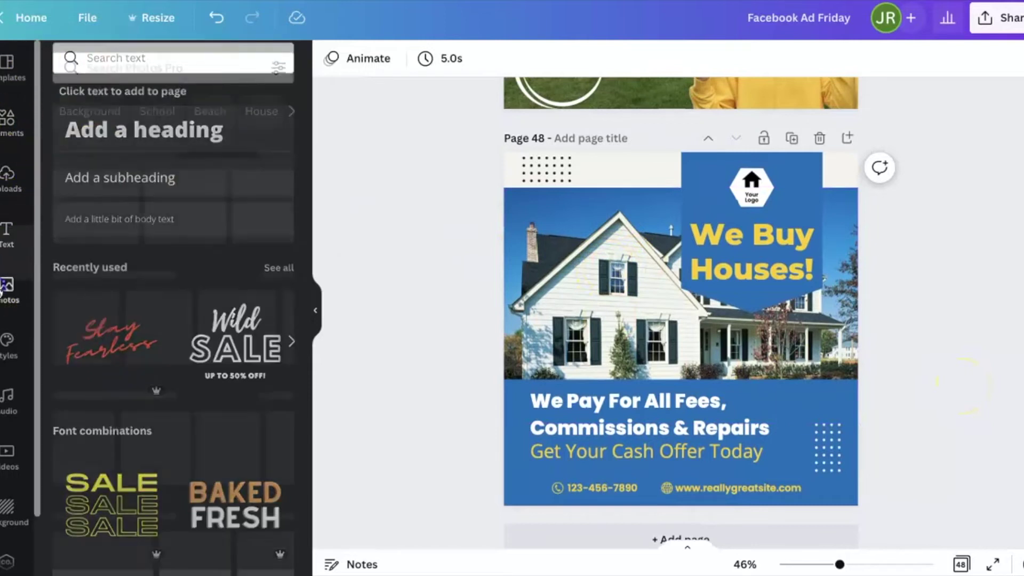
left_click(167, 66)
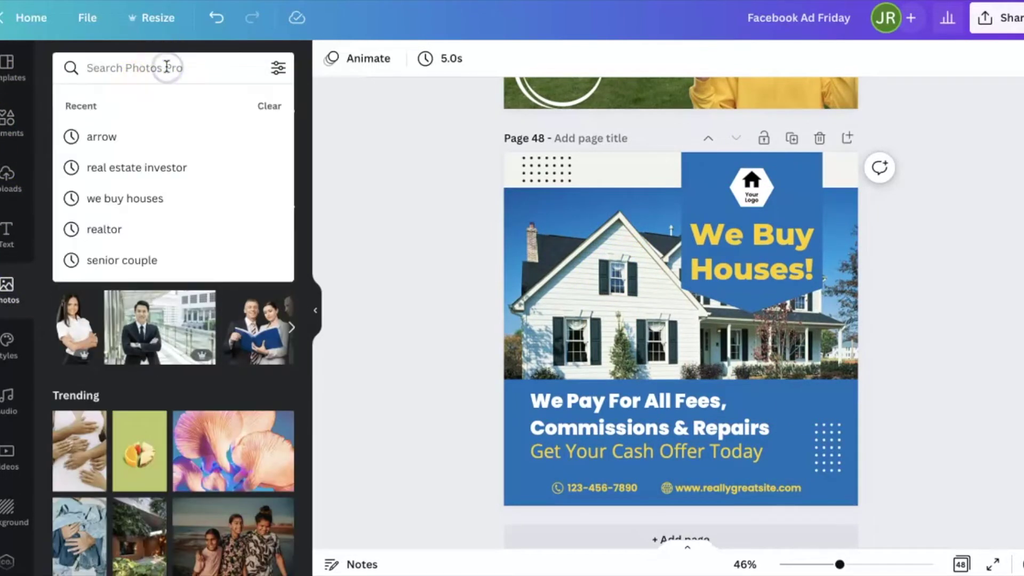
left_click(348, 336)
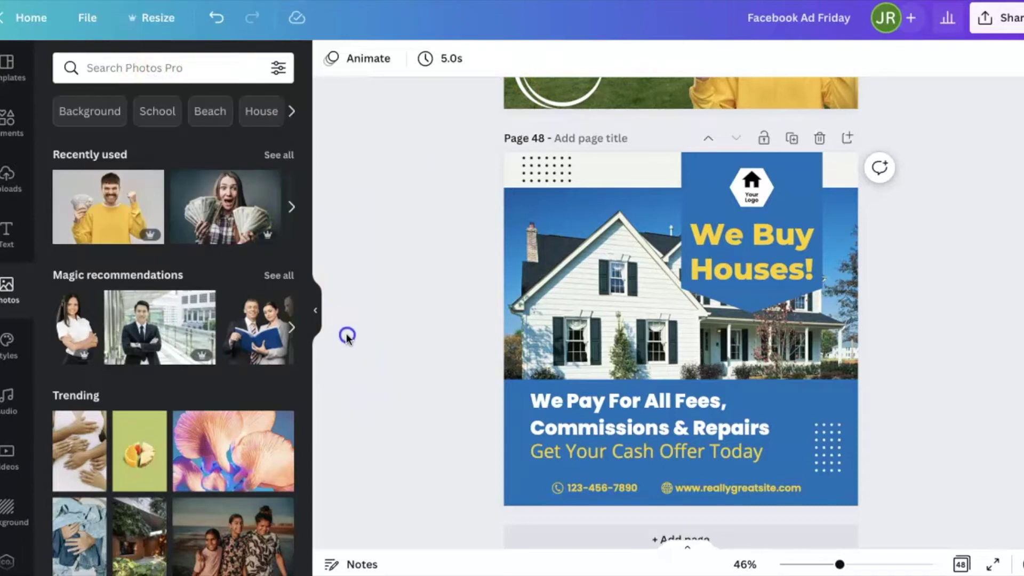
left_click(278, 159)
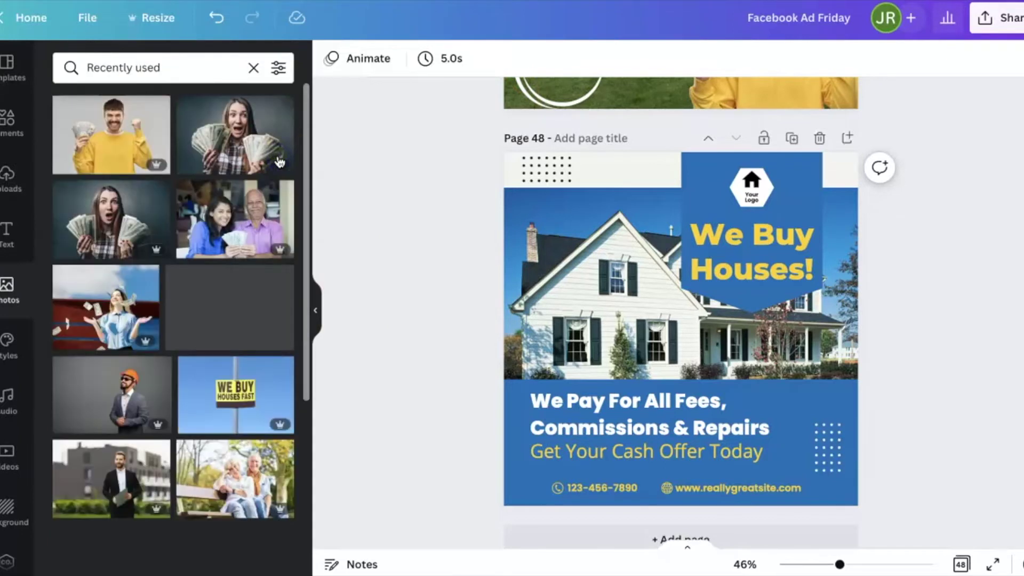
left_click_drag(221, 308, 773, 327)
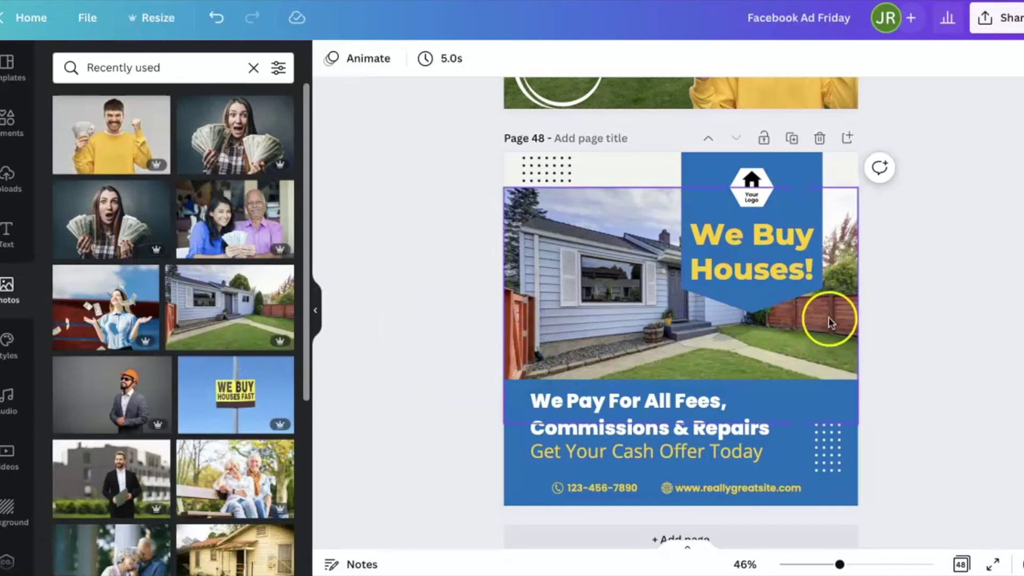
double_click(600, 291)
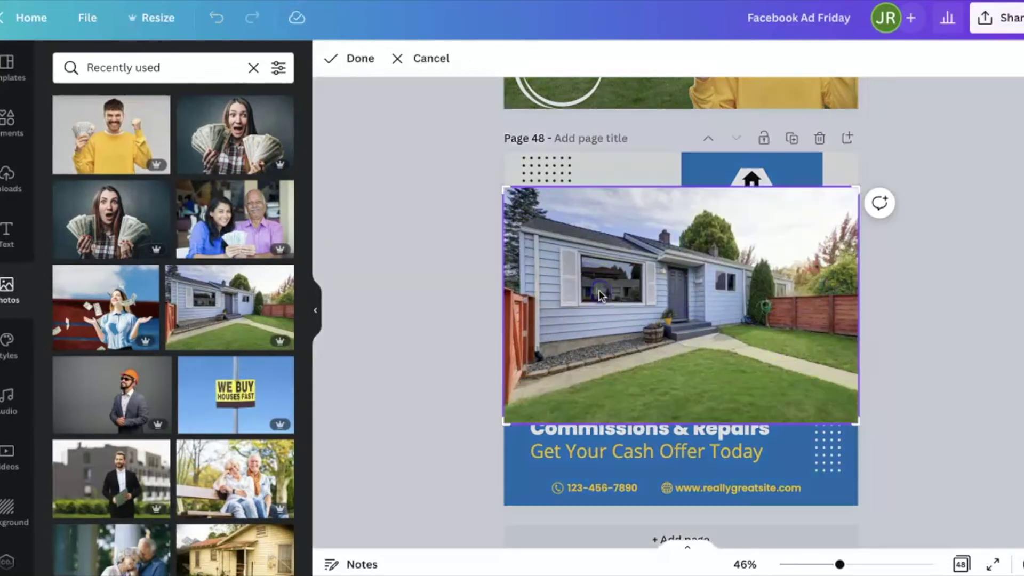
left_click_drag(598, 305, 585, 304)
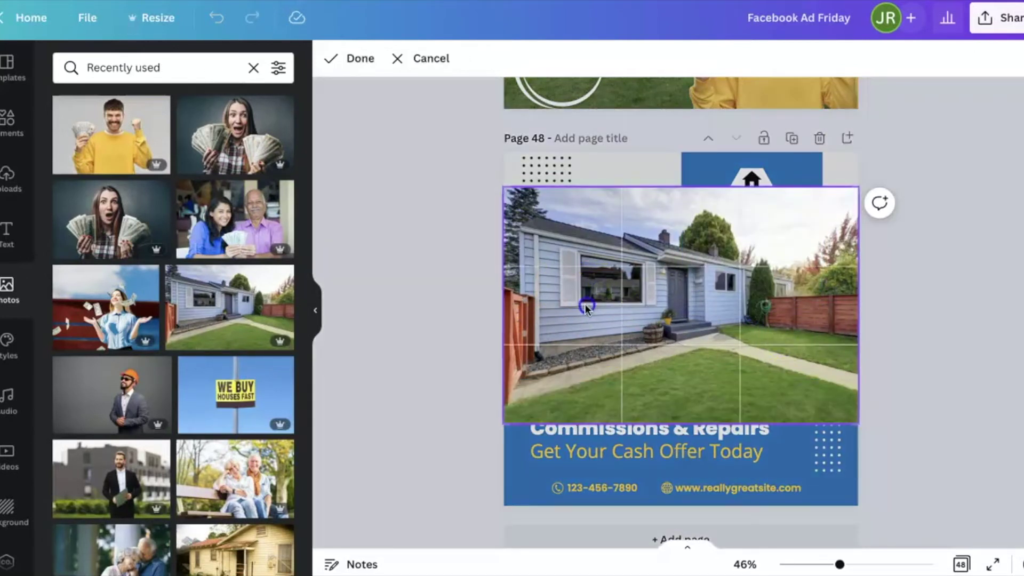
left_click(902, 288)
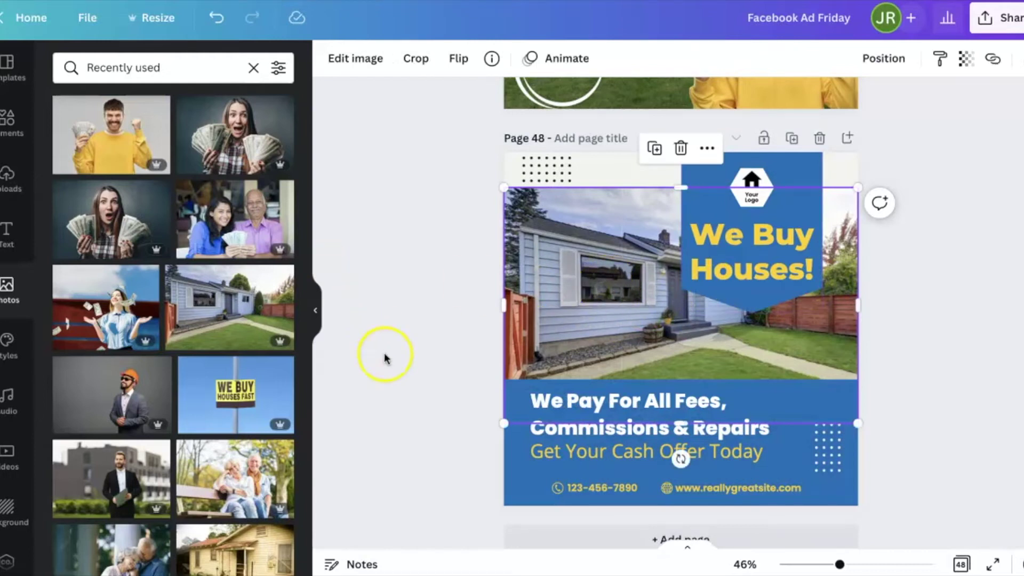
Replace the frame's photo with the older yellow wooden house image.
scroll(224, 448, "down", 2)
scroll(224, 448, "down", 2)
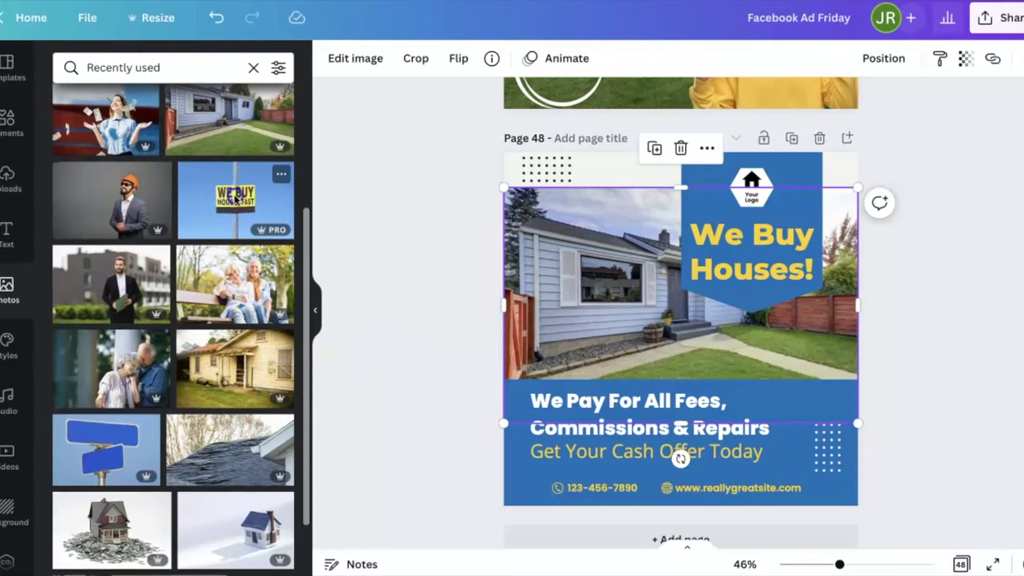
left_click_drag(221, 200, 302, 275)
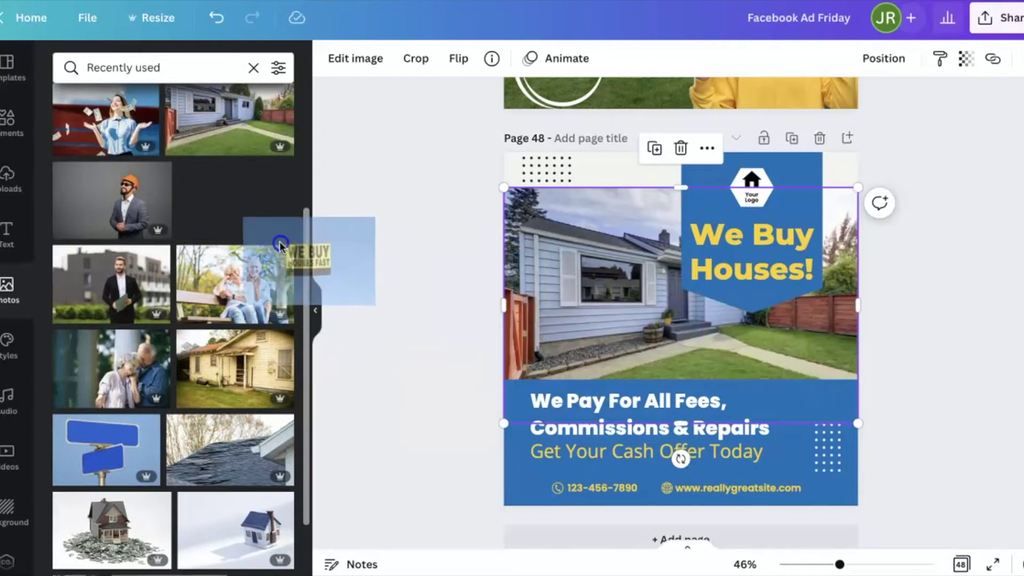
left_click_drag(280, 244, 211, 198)
left_click_drag(243, 354, 512, 320)
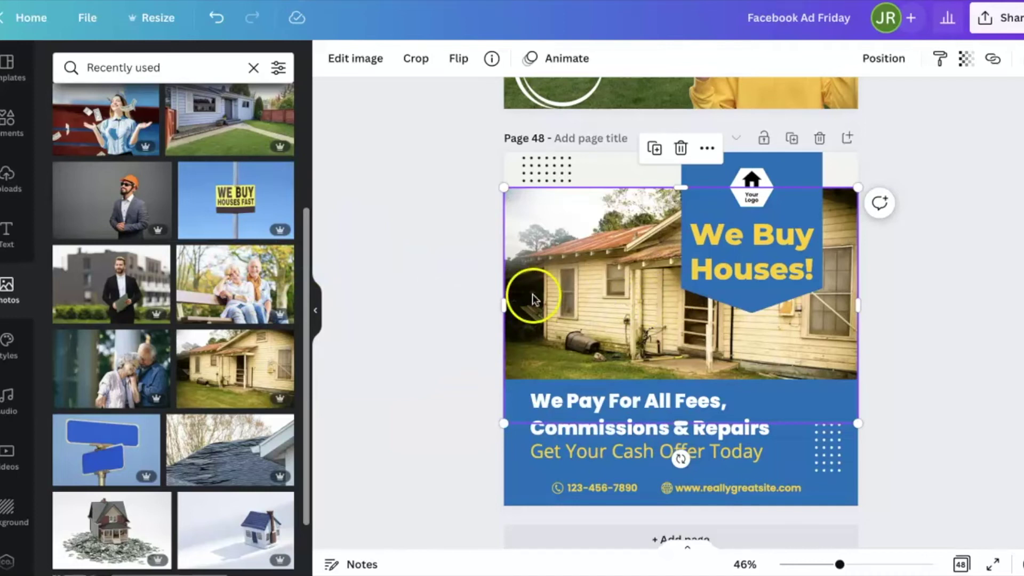
Try mirroring the house photo horizontally, then restore its original orientation.
right_click(618, 312)
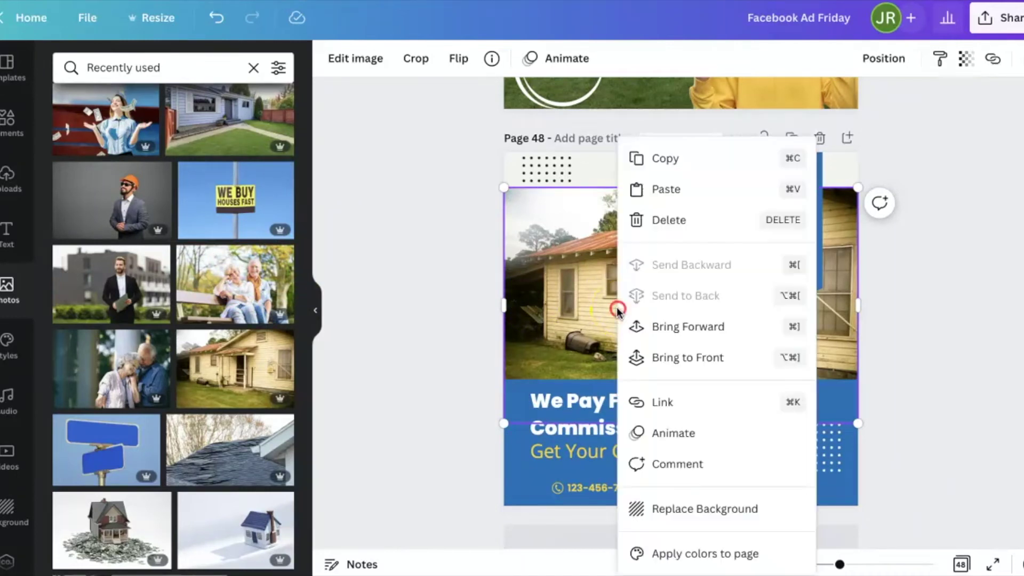
left_click(552, 292)
right_click(551, 292)
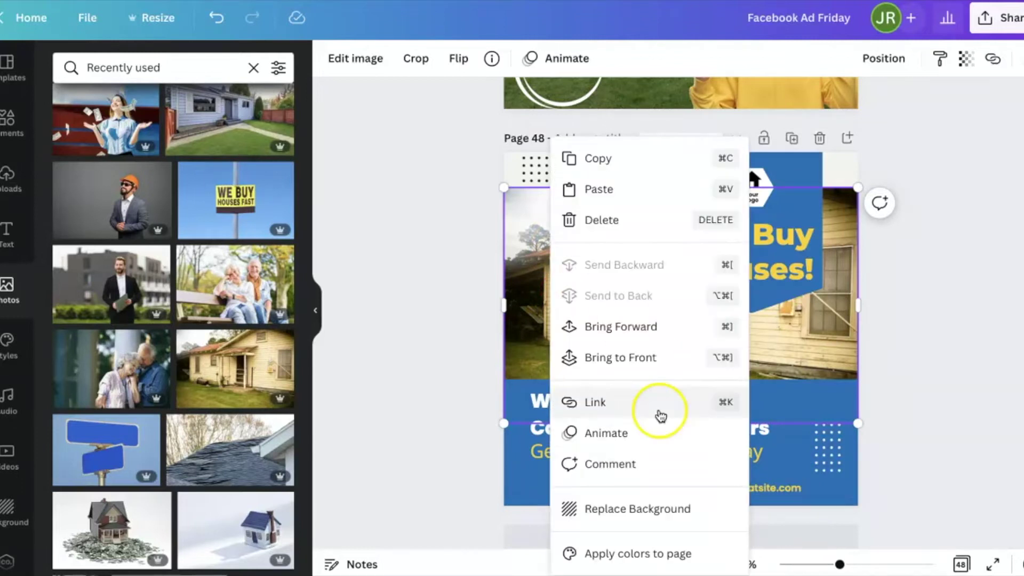
left_click(938, 333)
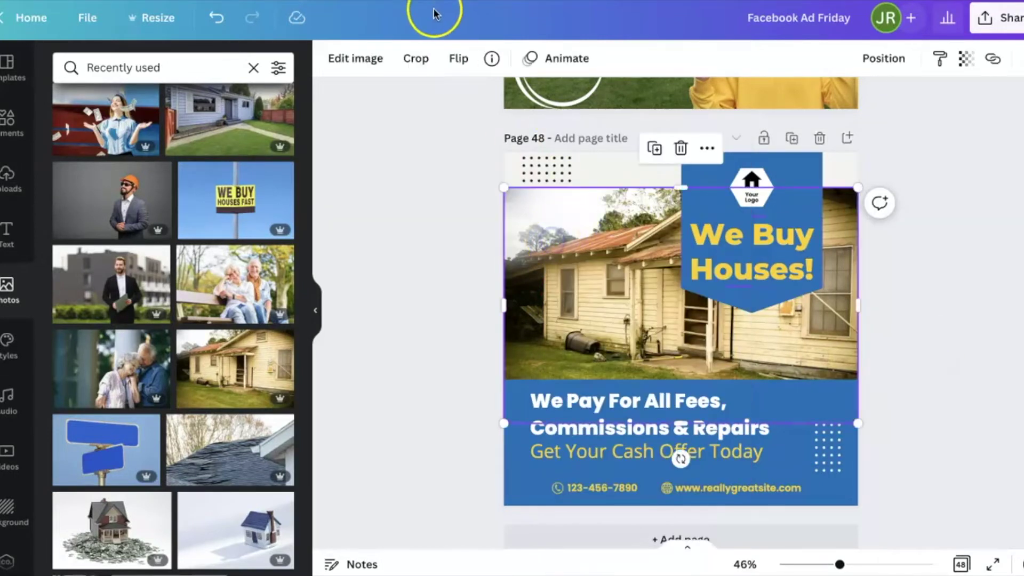
left_click(458, 58)
left_click(487, 98)
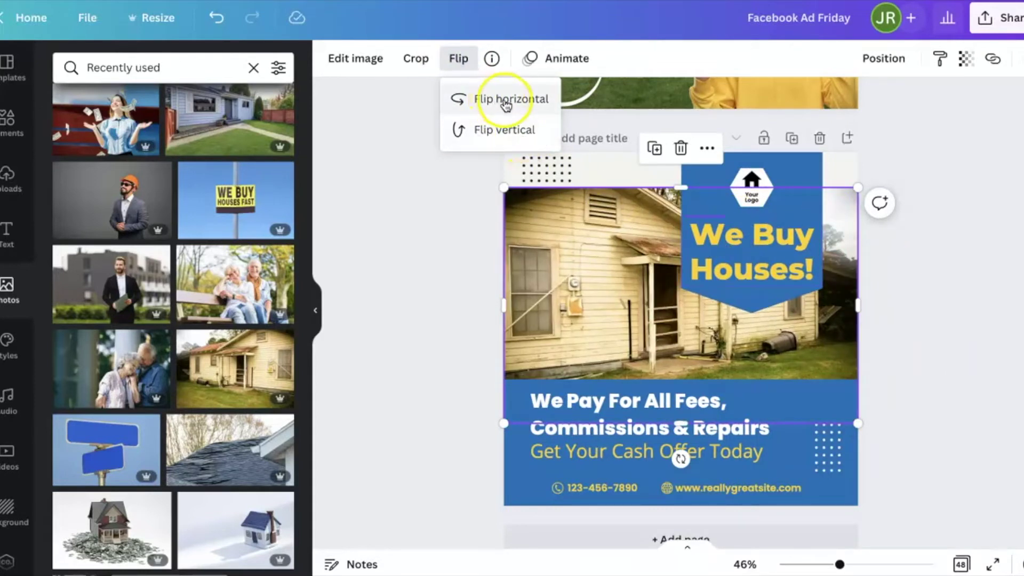
left_click(506, 102)
left_click(962, 323)
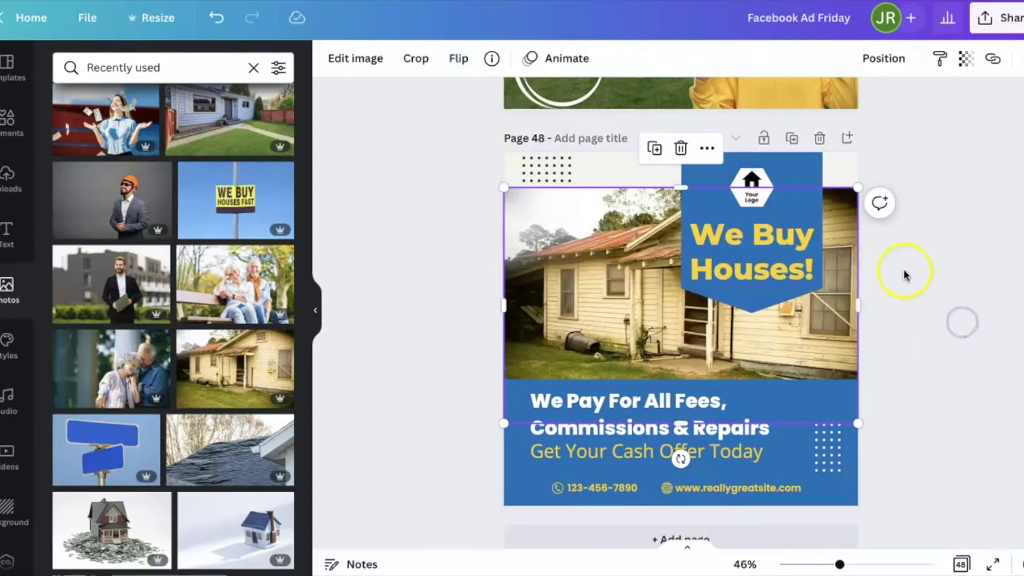
left_click(962, 225)
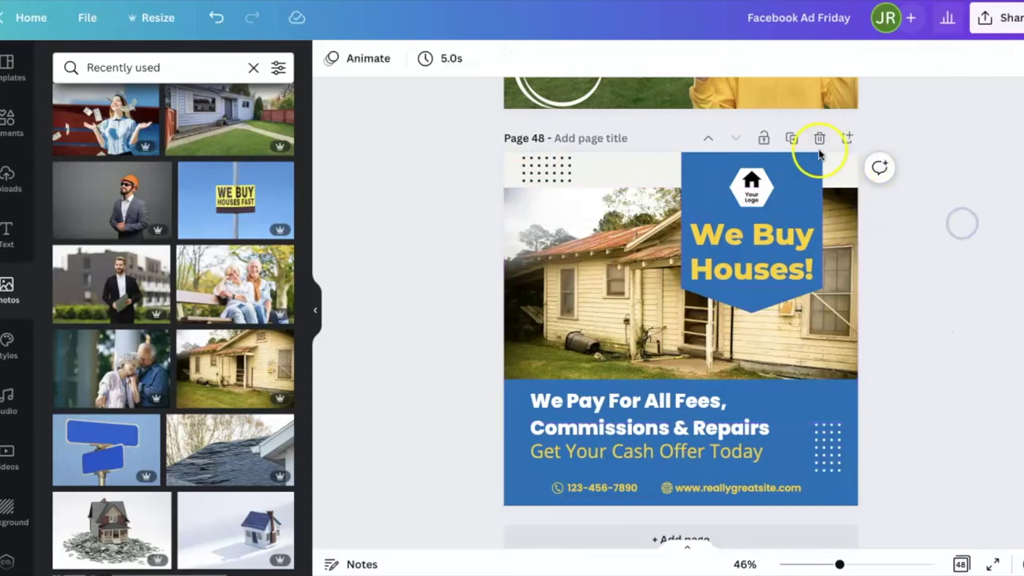
Shift the blue banner and logo hexagon slightly right, undoing an accidental group move.
left_click_drag(810, 158, 839, 159)
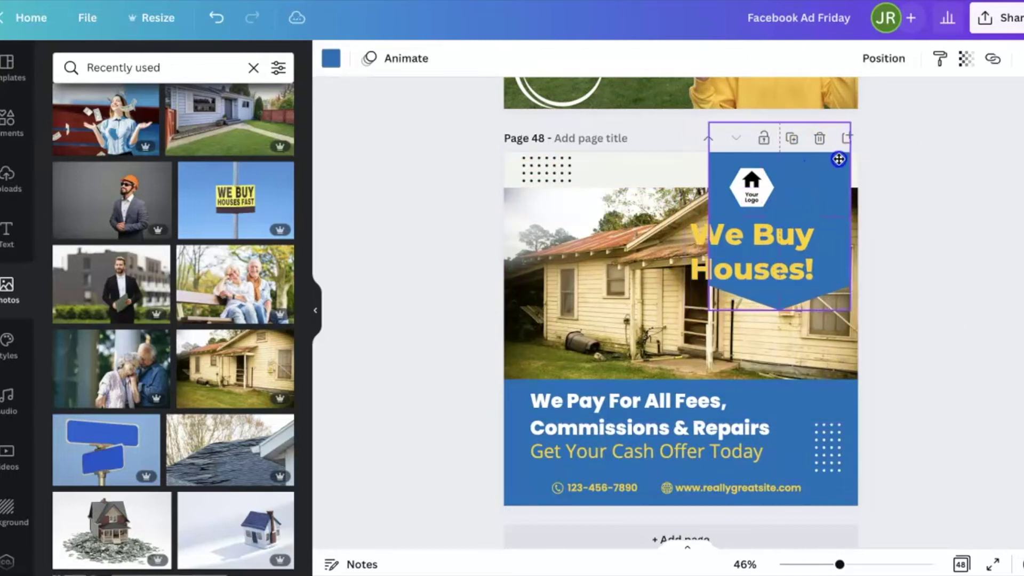
left_click(942, 294)
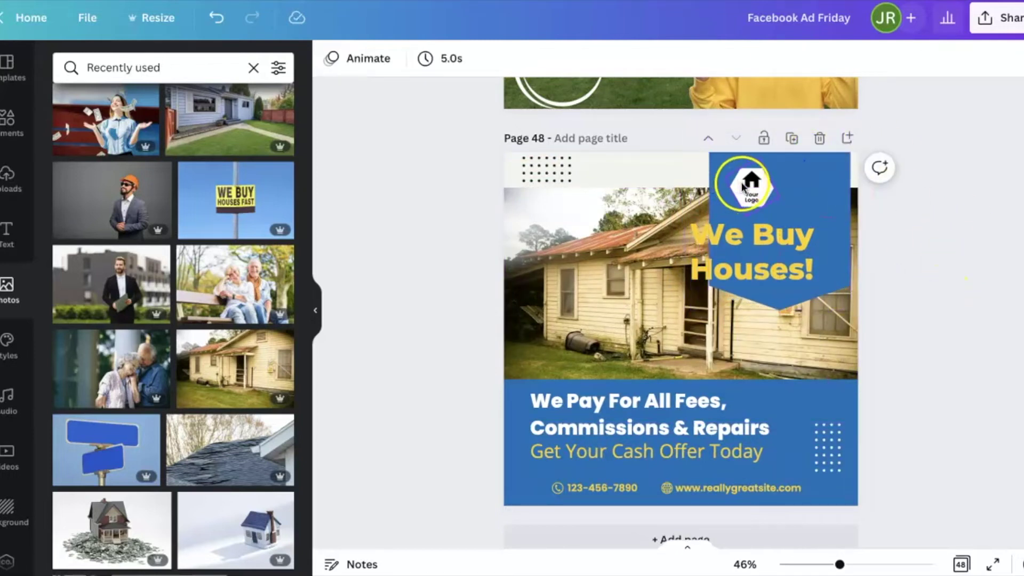
left_click_drag(735, 185, 762, 185)
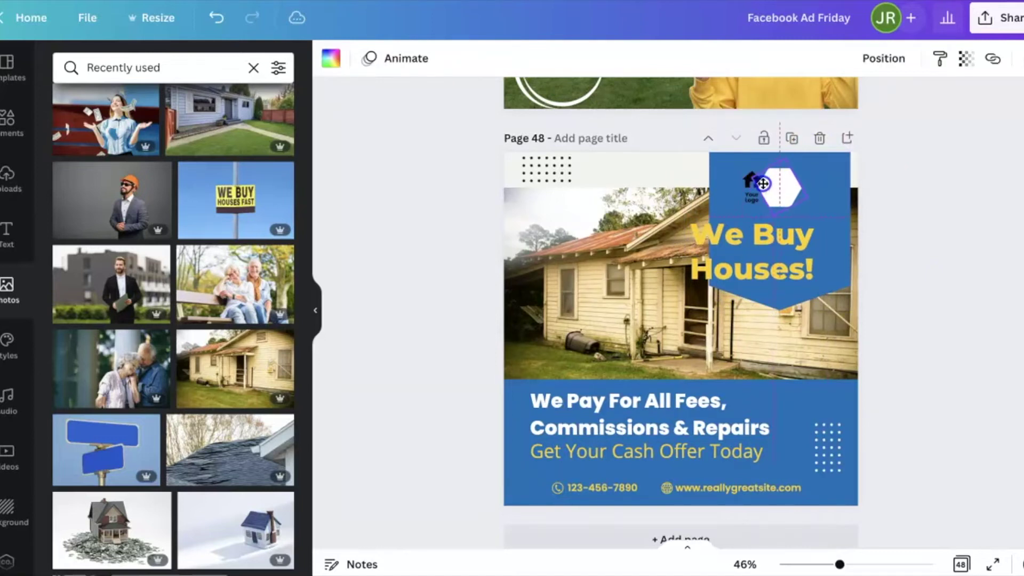
left_click(970, 227)
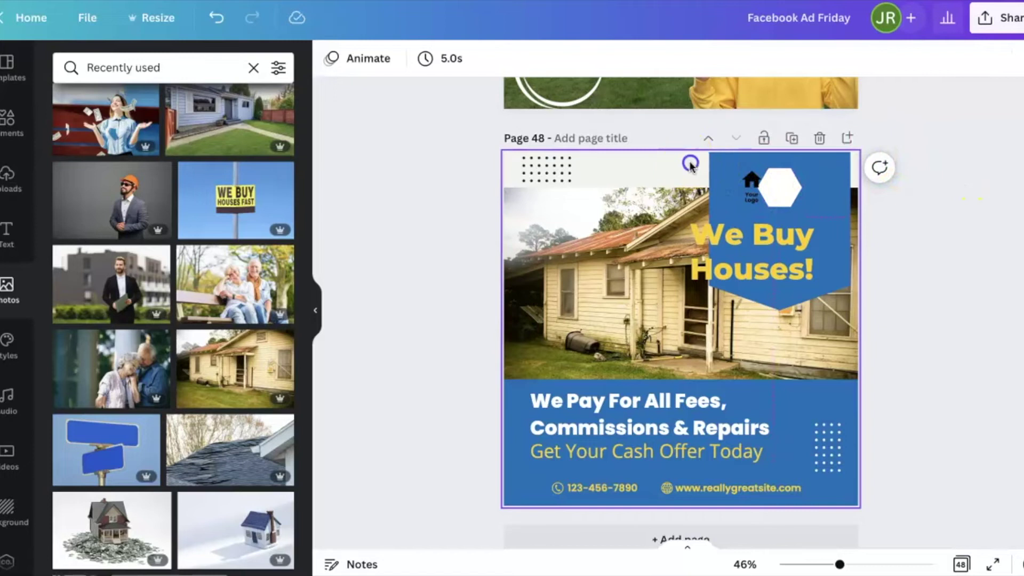
left_click(756, 186)
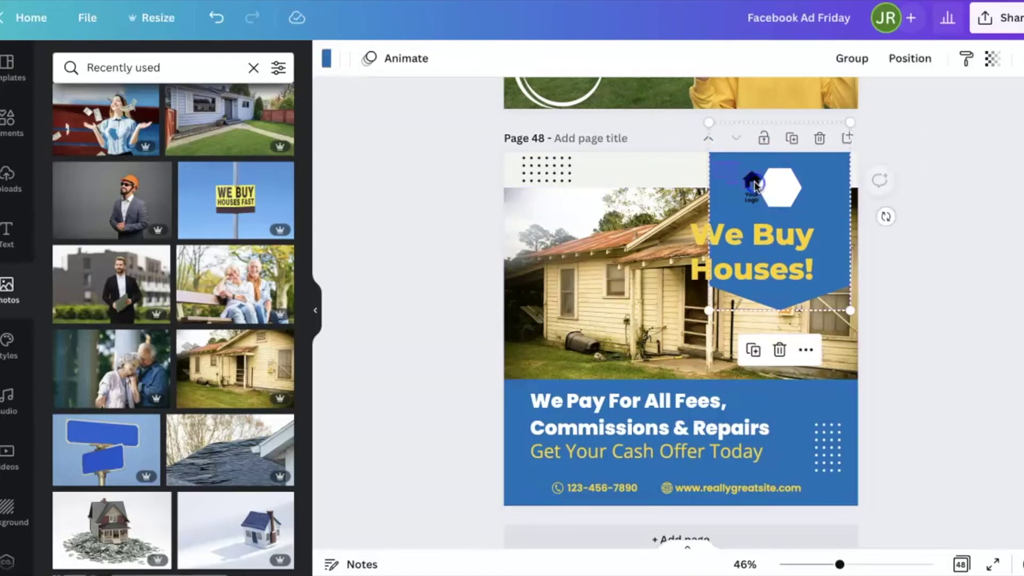
left_click_drag(756, 182, 765, 179)
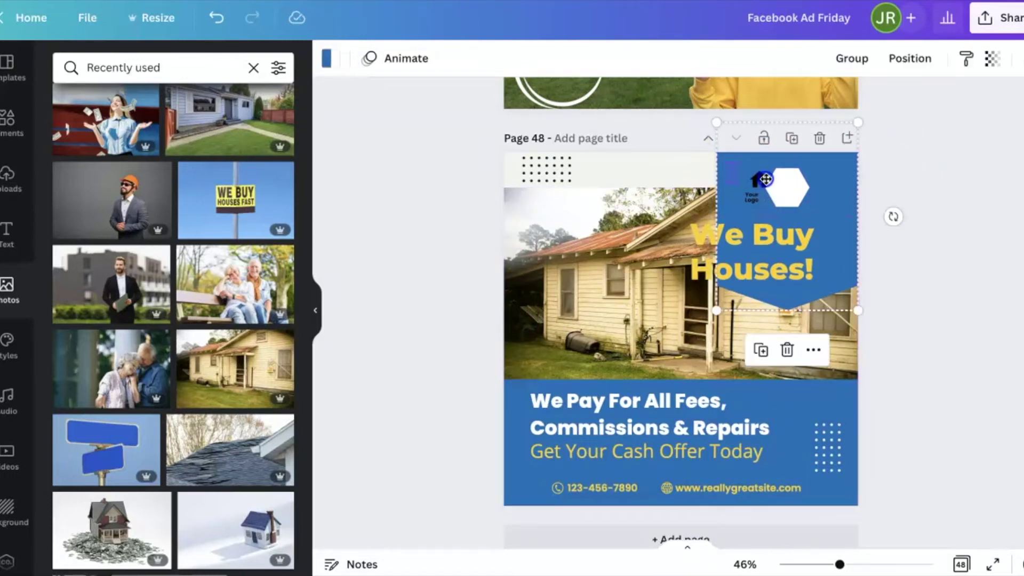
key("ctrl+z")
left_click(921, 186)
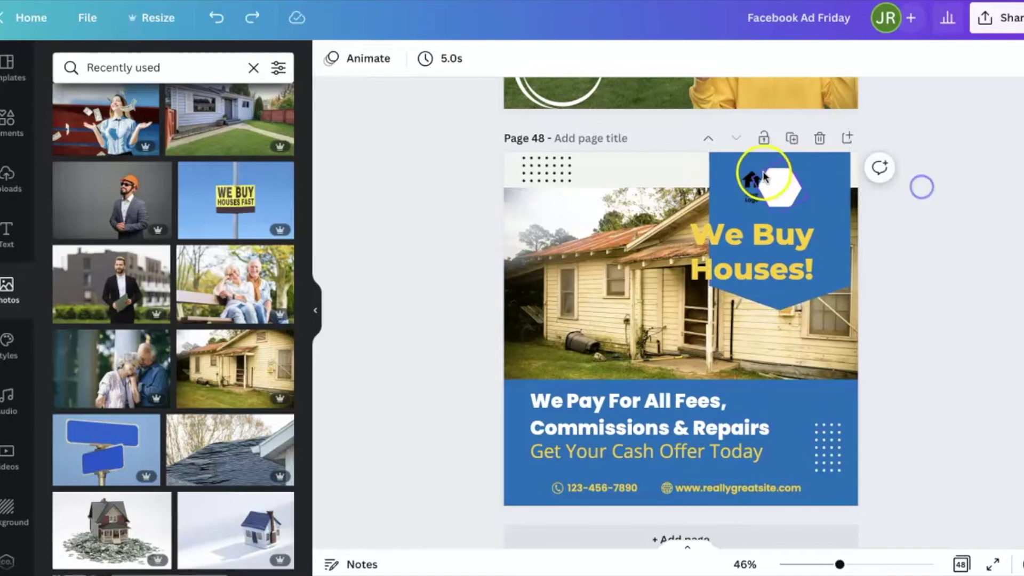
Delete the placeholder logo and drag the 'We Buy Houses!' headline to the banner's centre.
left_click(750, 179)
left_click(758, 183)
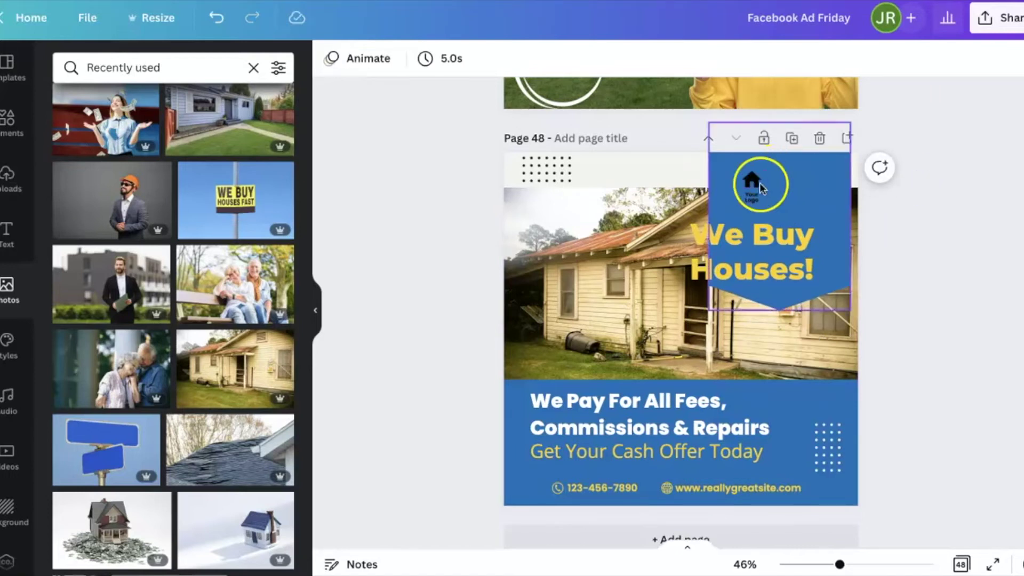
left_click(755, 189)
left_click(756, 191)
key("Delete")
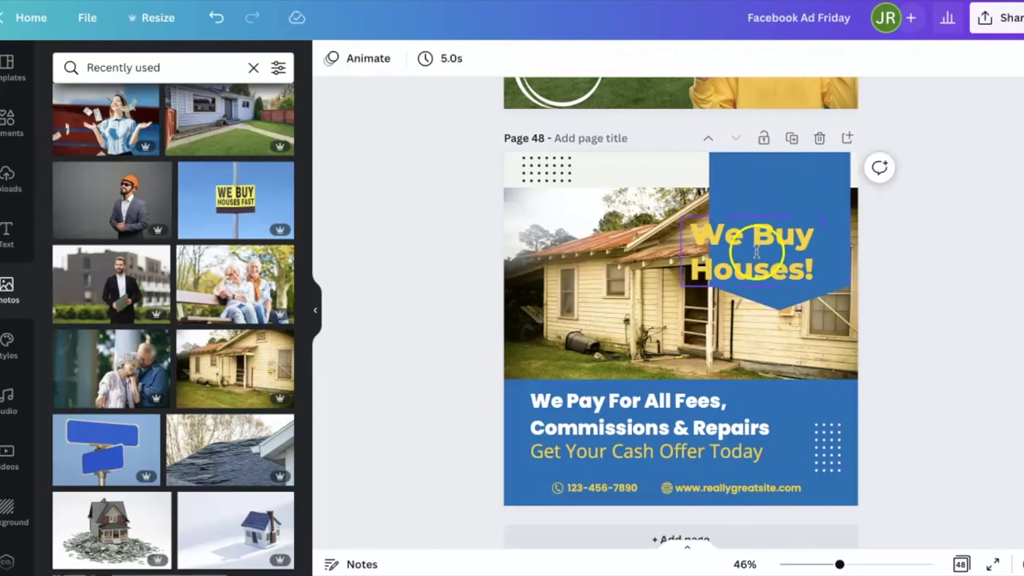
left_click_drag(760, 256, 782, 253)
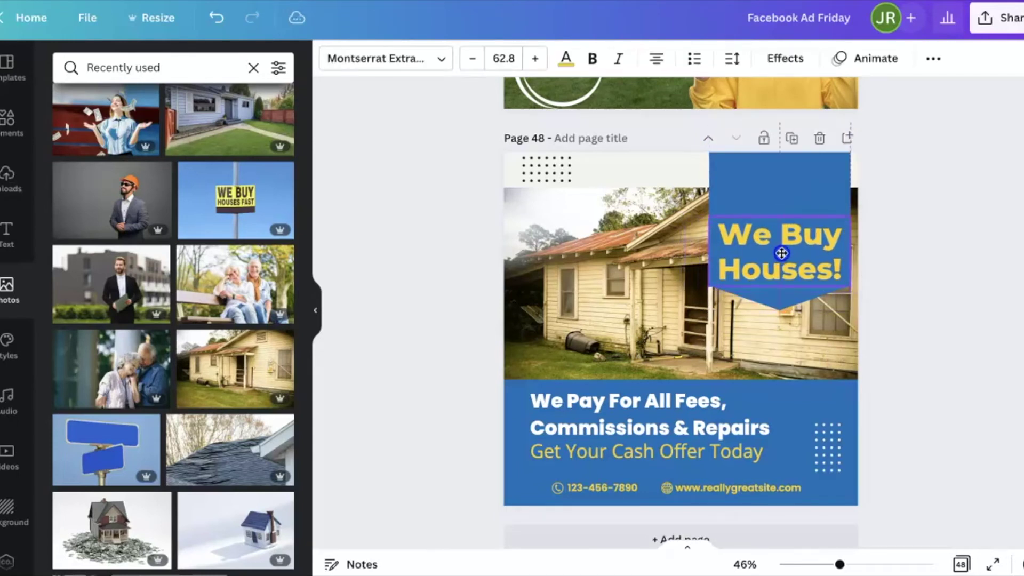
left_click(921, 293)
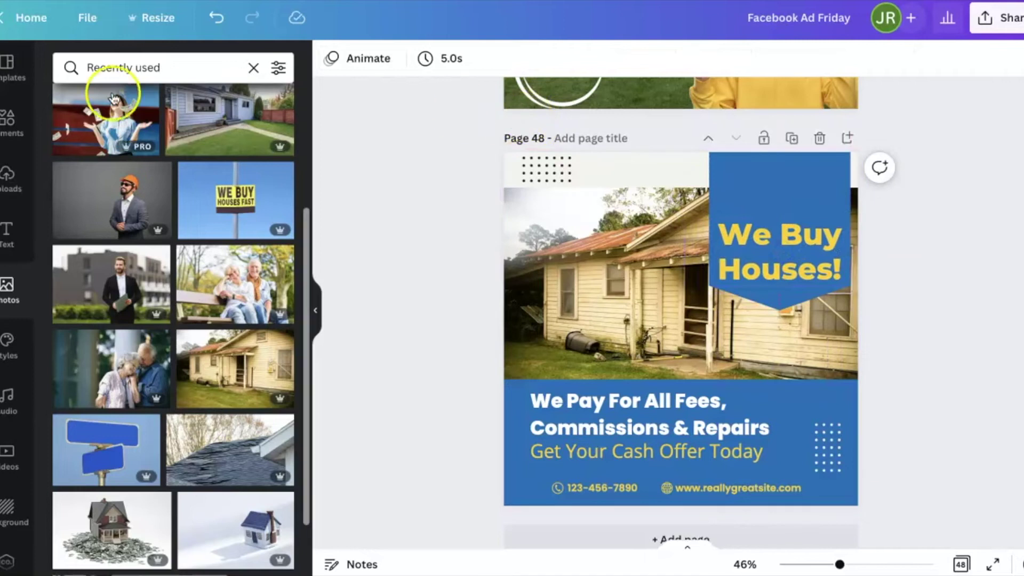
Search Elements for 'home logo' and add the rooftop graphic to the design.
double_click(143, 67)
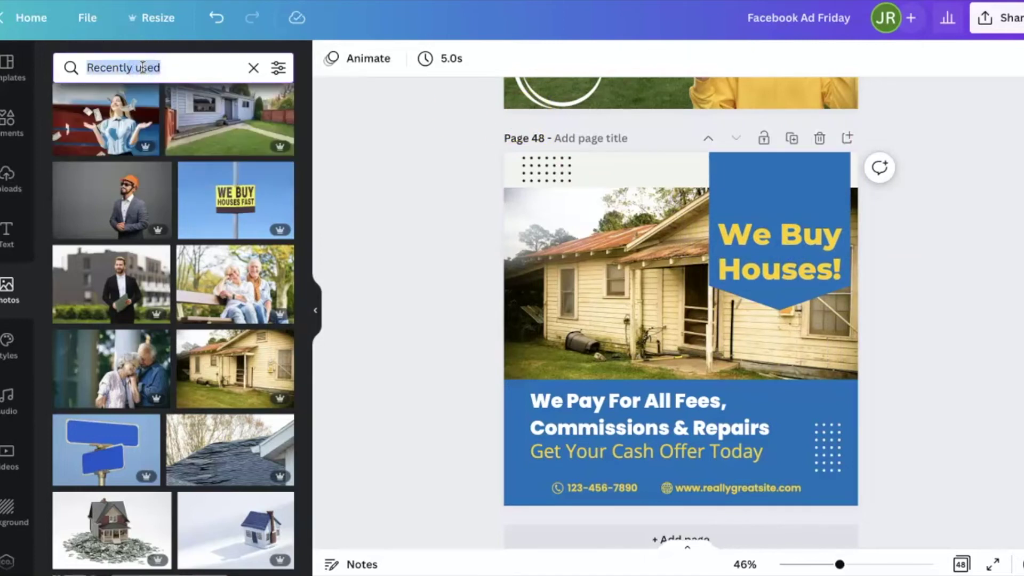
type("home lo")
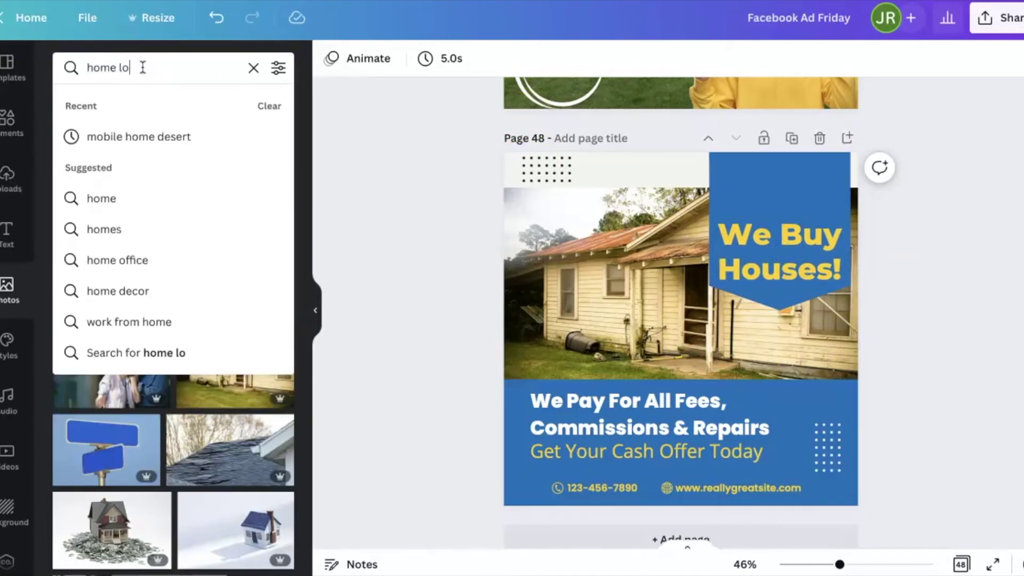
type("go")
key("Return")
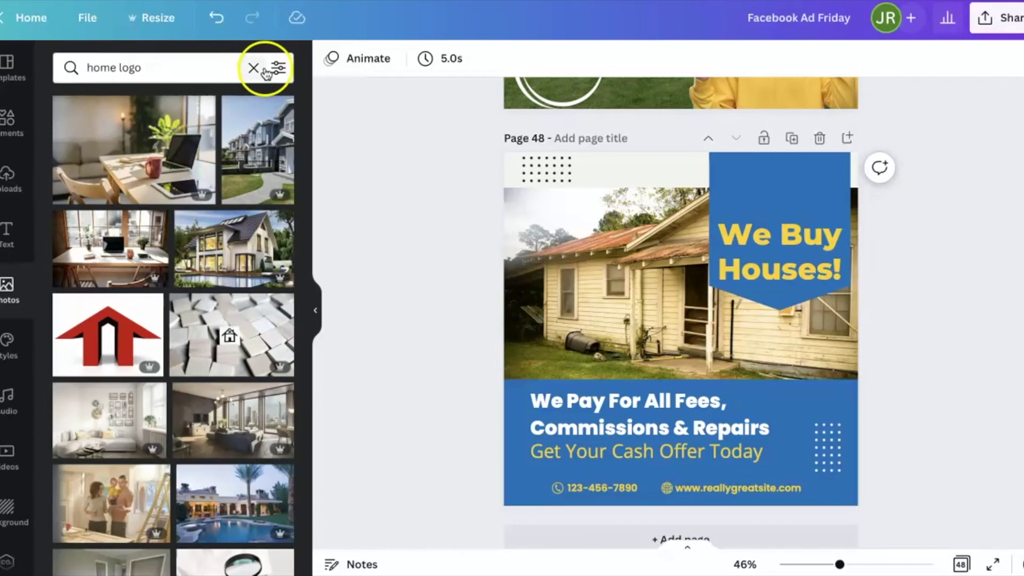
scroll(240, 423, "down", 4)
scroll(210, 407, "up", 2)
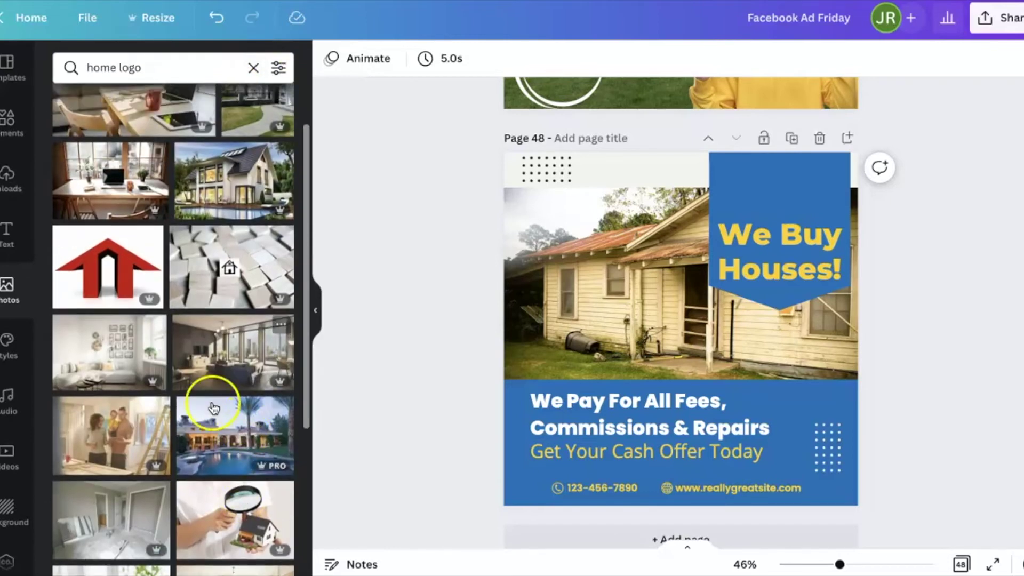
left_click(8, 118)
left_click(158, 59)
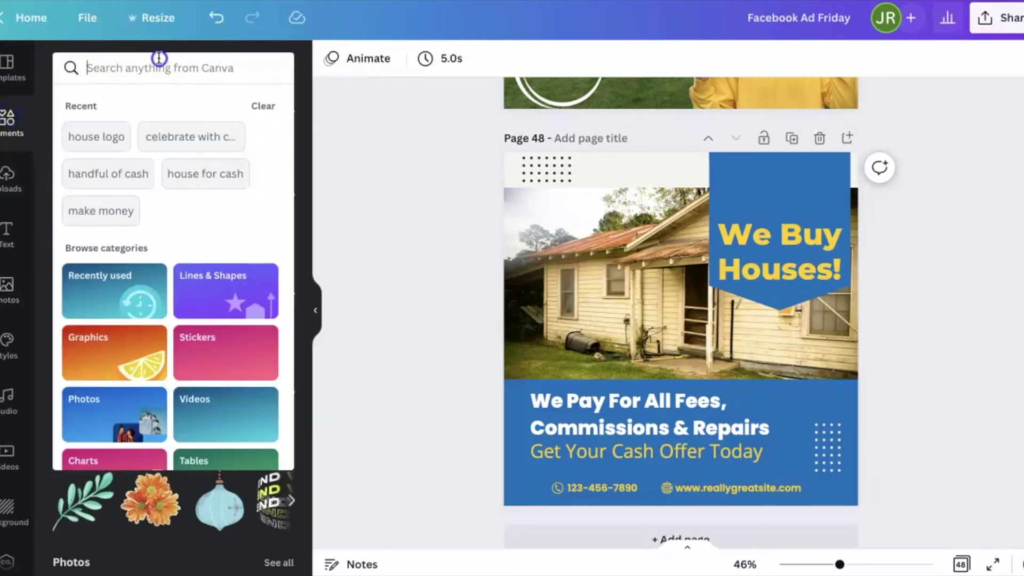
type("home logo")
key("Return")
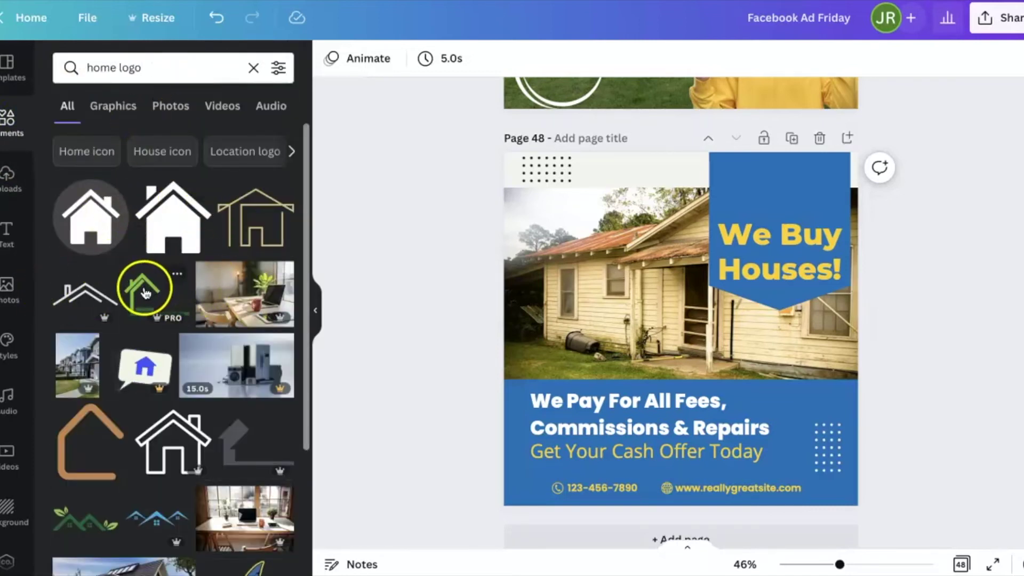
left_click(150, 501)
Shrink the rooftop graphic above the headline, then raise the headline and blue banner.
left_click_drag(673, 325, 765, 183)
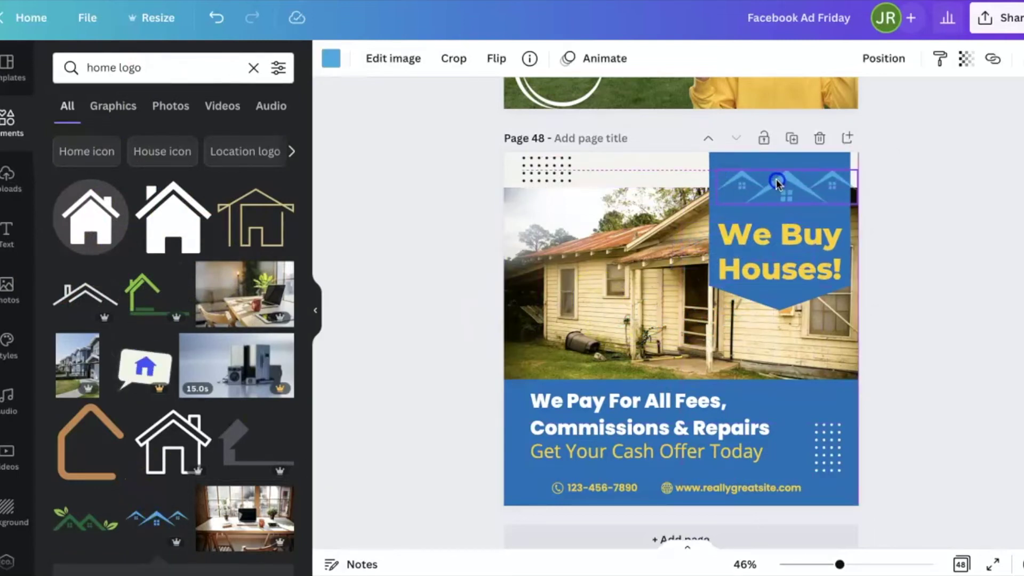
left_click_drag(766, 183, 780, 183)
left_click_drag(717, 170, 779, 185)
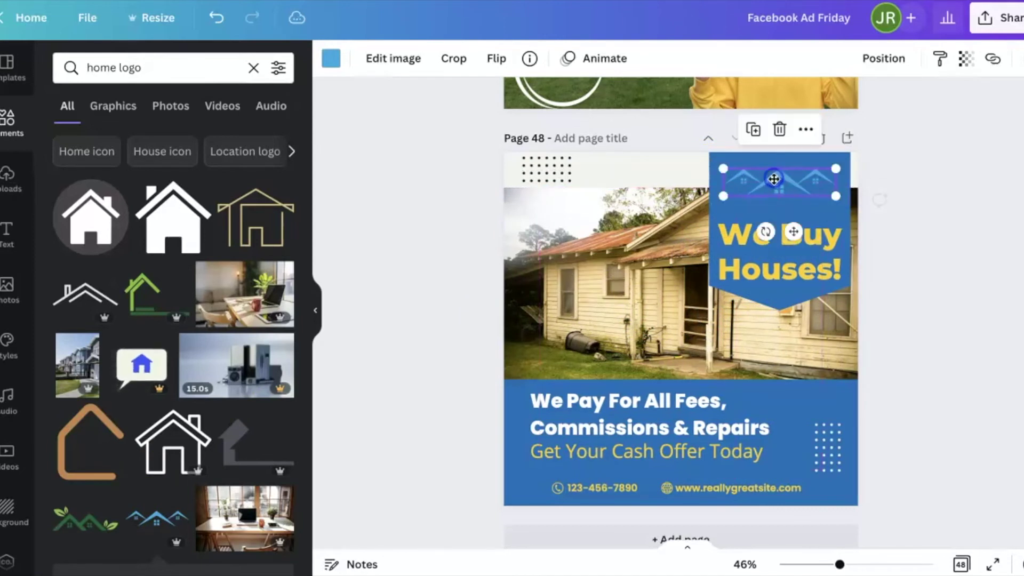
left_click(794, 249)
left_click_drag(795, 249, 794, 229)
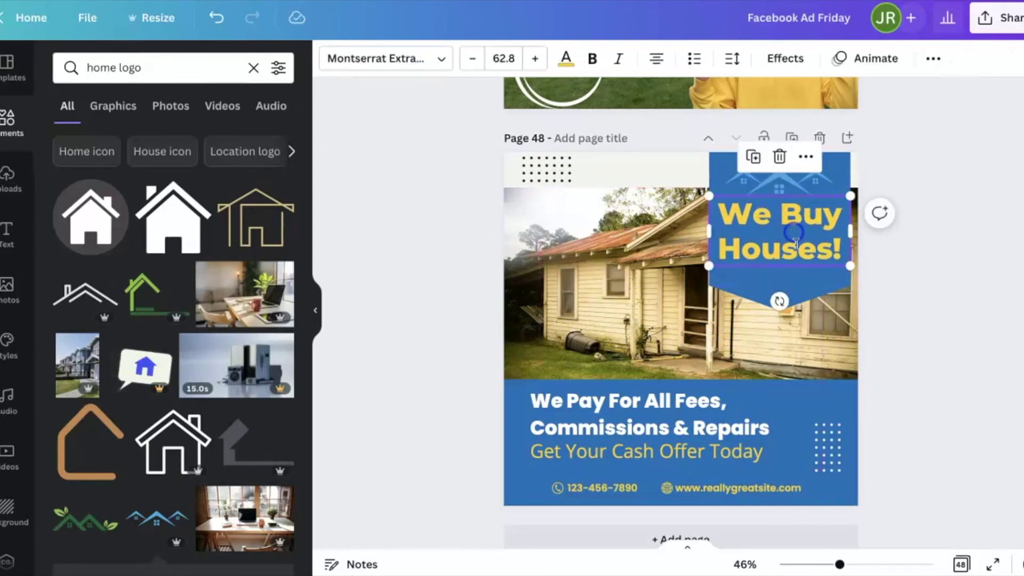
left_click(806, 295)
left_click_drag(809, 294, 802, 272)
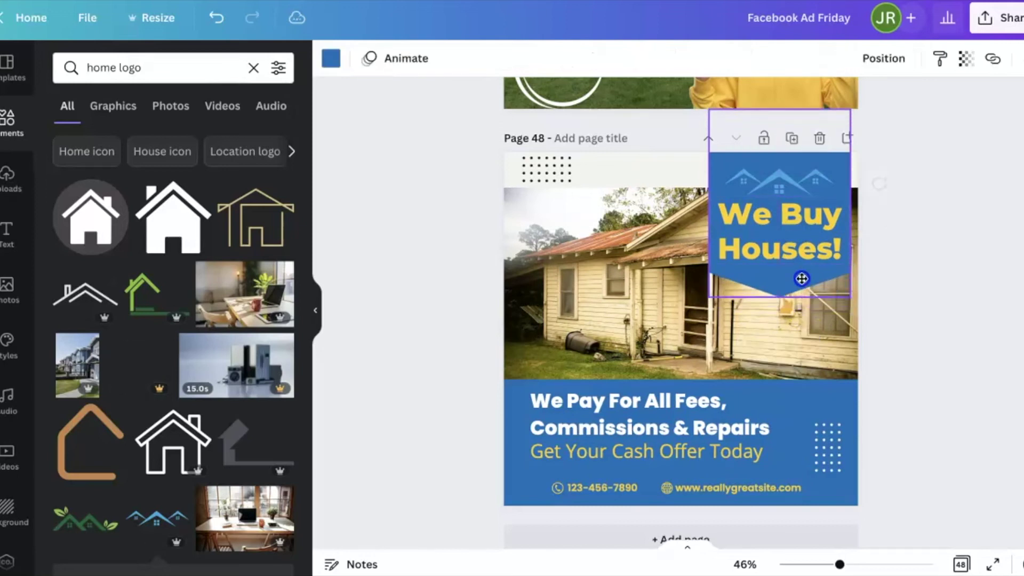
Recolour the rooftop logo yellow.
left_click(820, 173)
left_click(332, 69)
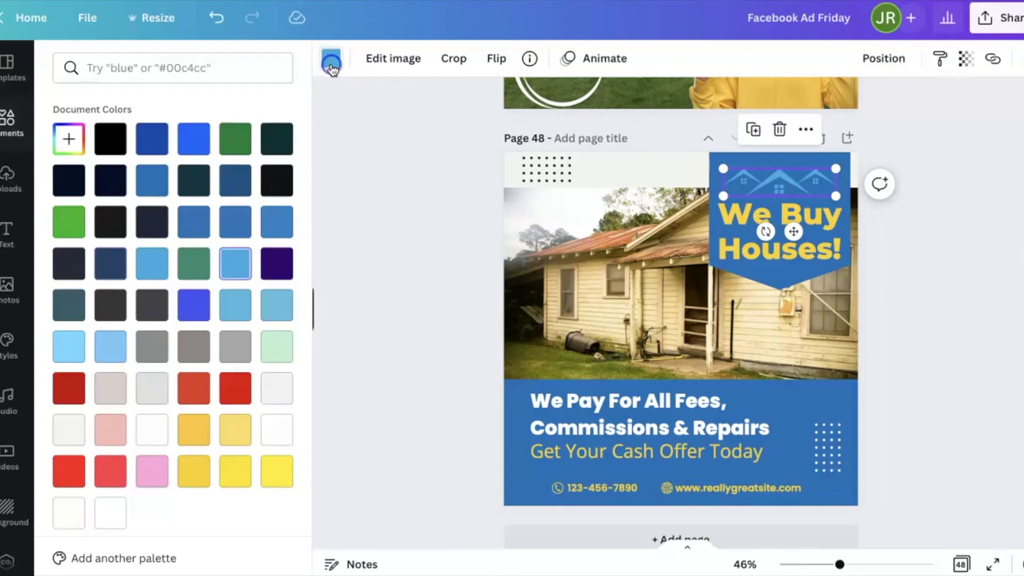
left_click(194, 472)
left_click(884, 395)
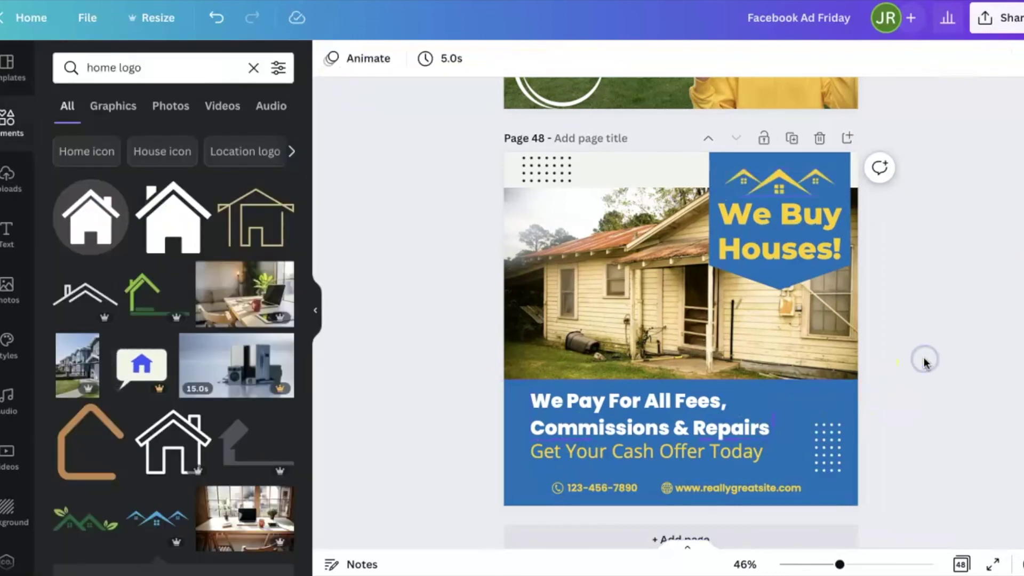
left_click(767, 226)
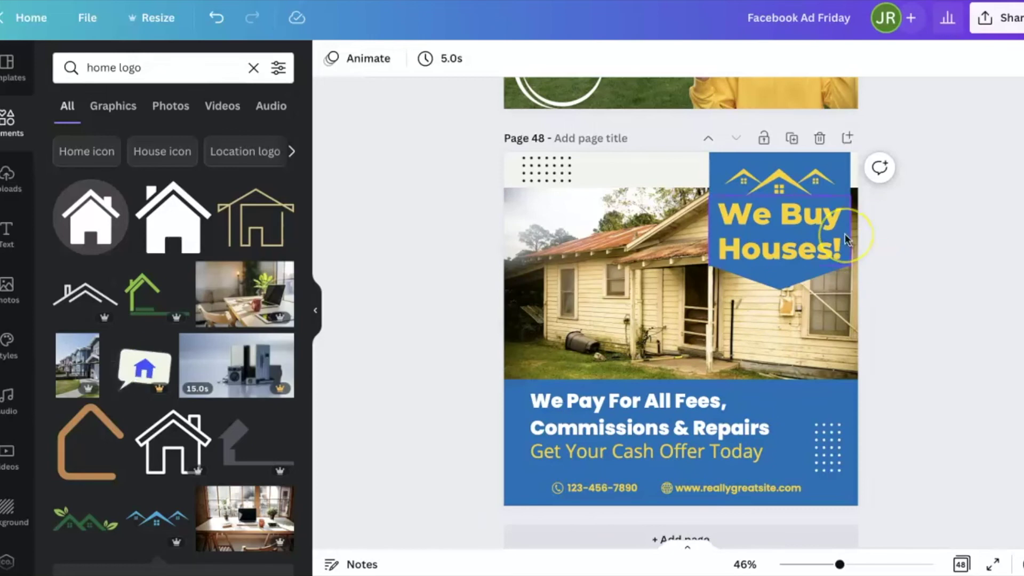
scroll(847, 240, "up", 5)
scroll(848, 240, "up", 10)
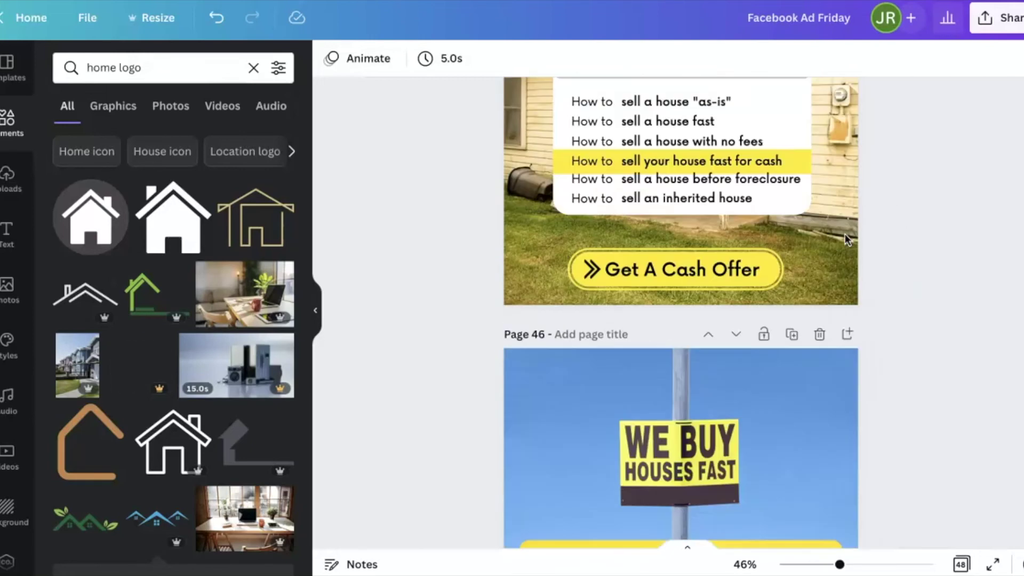
scroll(848, 240, "up", 20)
scroll(847, 240, "up", 20)
scroll(847, 240, "up", 15)
scroll(847, 240, "up", 20)
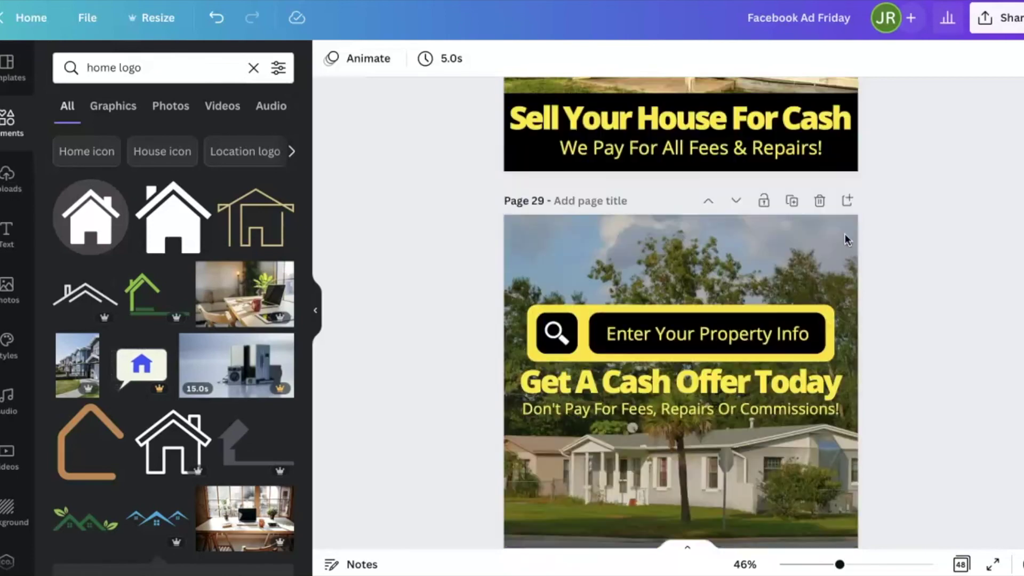
scroll(847, 240, "up", 10)
scroll(847, 240, "up", 10)
scroll(847, 240, "up", 15)
scroll(847, 240, "up", 15)
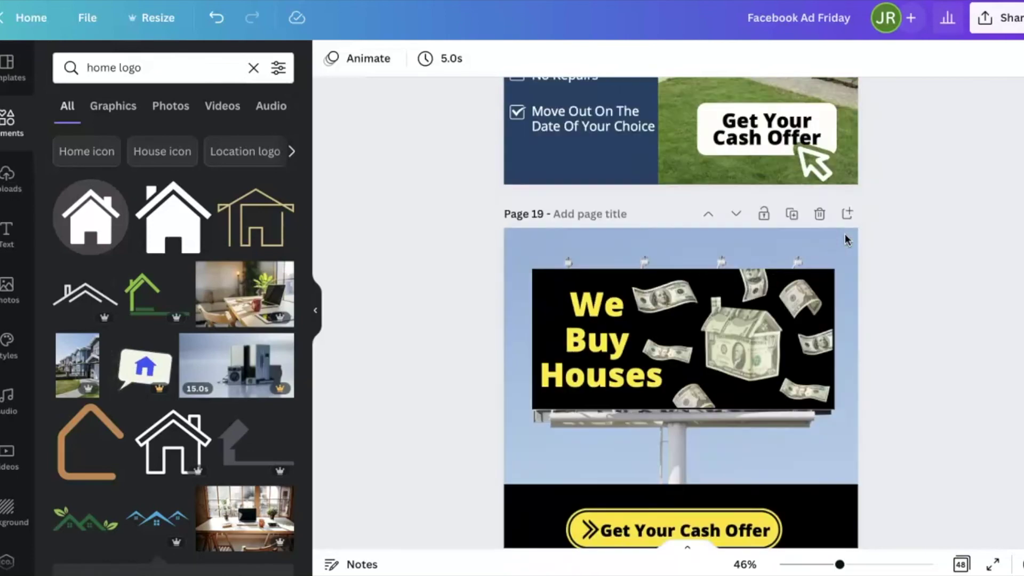
scroll(847, 240, "up", 15)
scroll(847, 240, "up", 20)
scroll(847, 240, "up", 15)
scroll(847, 240, "up", 15)
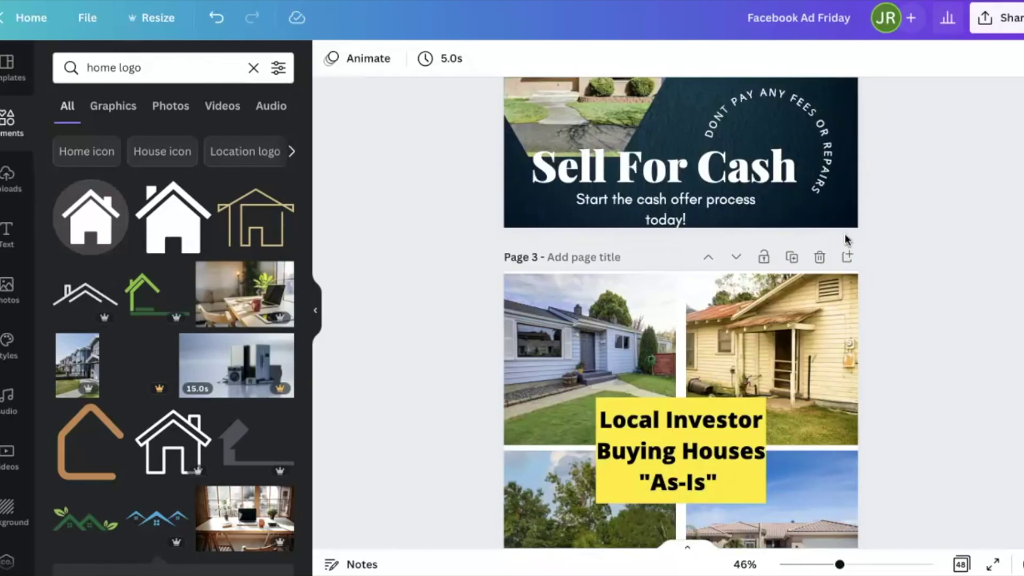
scroll(847, 240, "up", 10)
scroll(847, 240, "down", 15)
scroll(847, 240, "down", 15)
scroll(847, 240, "down", 15)
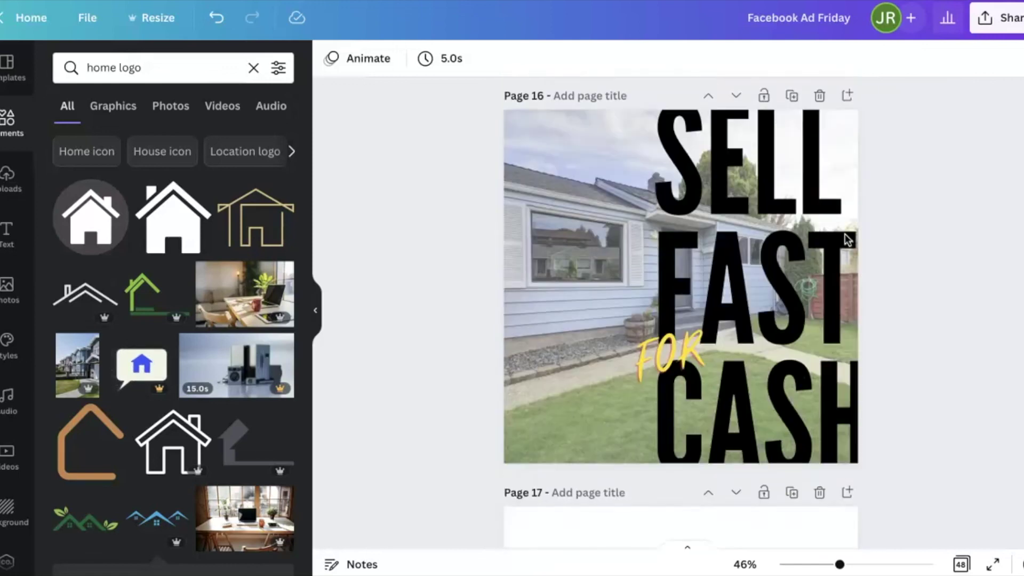
scroll(848, 240, "down", 20)
scroll(847, 240, "down", 15)
scroll(848, 241, "down", 15)
scroll(847, 240, "down", 15)
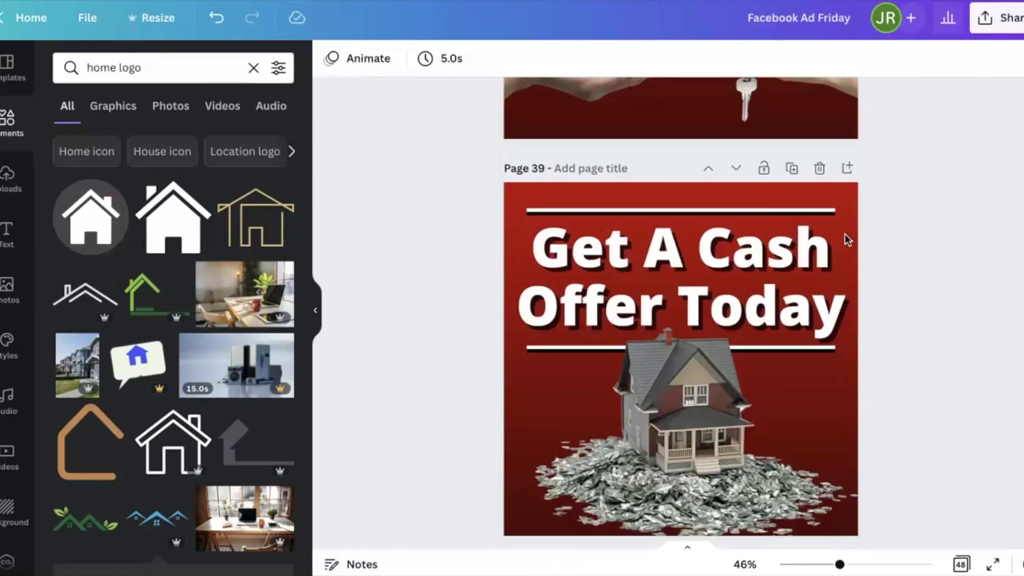
scroll(847, 240, "down", 5)
scroll(847, 240, "down", 20)
left_click(845, 233)
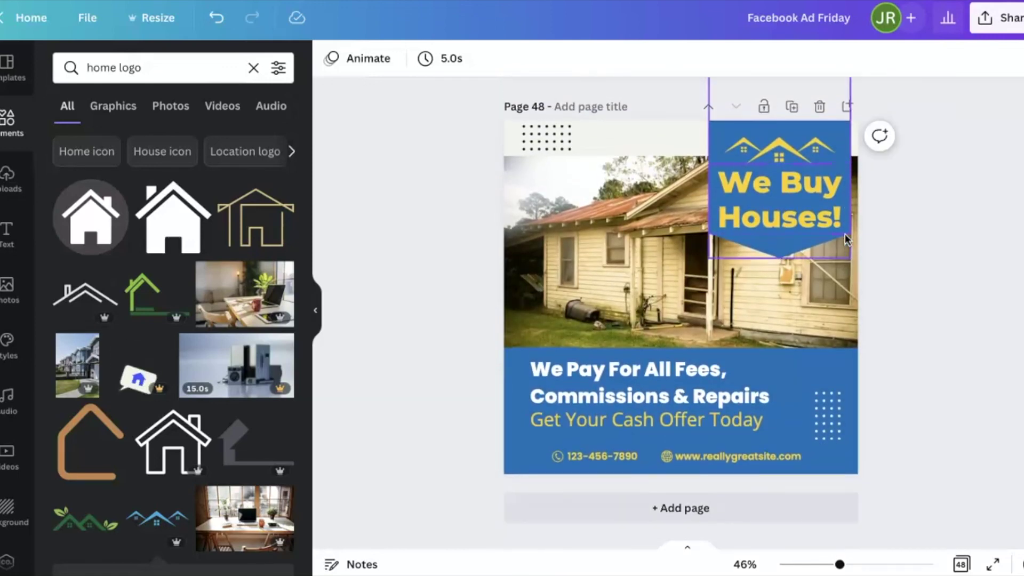